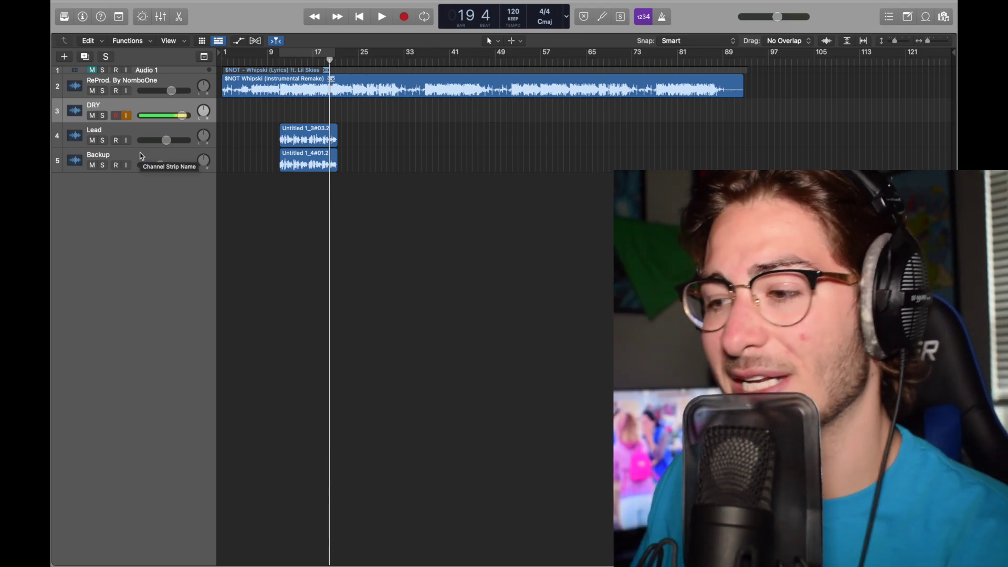
- Mute the Backup track and move the vocal region from the Lead track onto the DRY track directly below it
{"action": "left_click", "coordinate": [145, 140]}
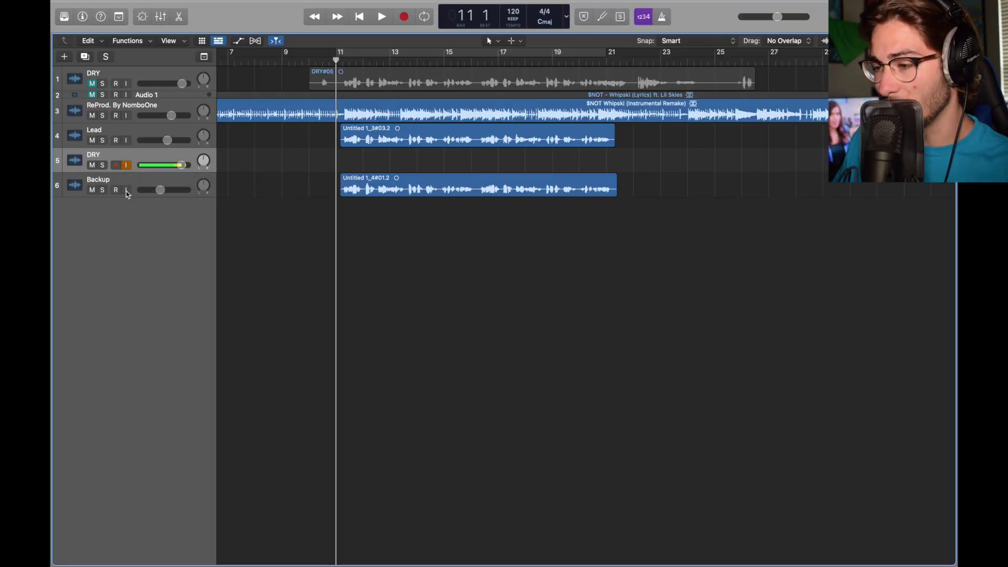
{"action": "left_click", "coordinate": [92, 190]}
{"action": "left_click_drag", "start_coordinate": [374, 142], "coordinate": [375, 168]}
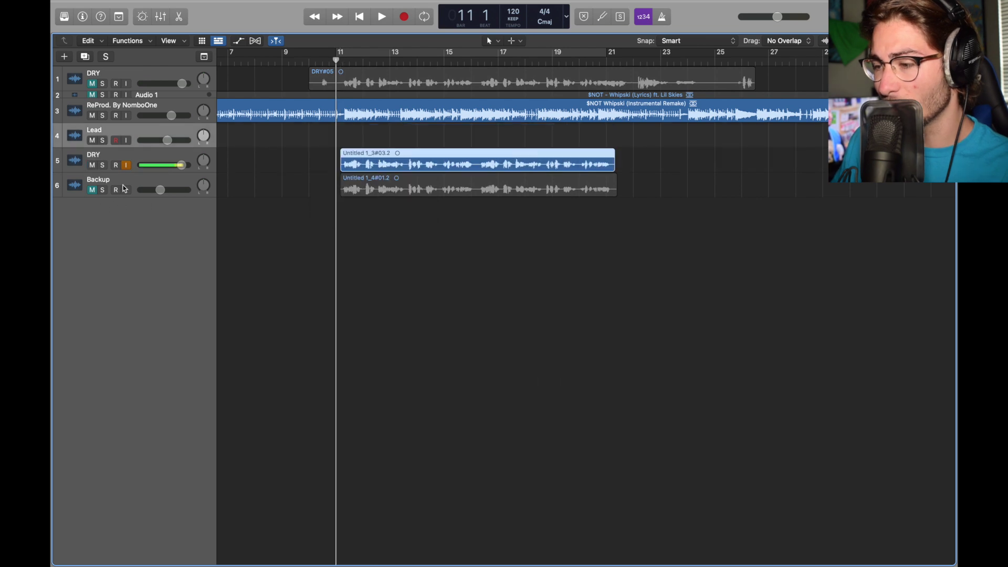
{"action": "left_click", "coordinate": [143, 156]}
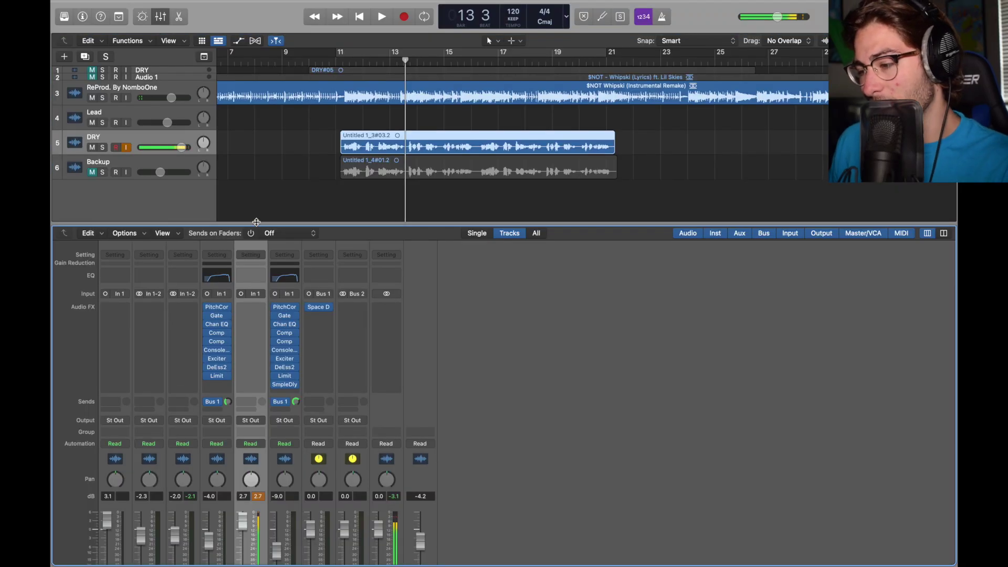
- Load the mono Pitch Correction plug-in in the DRY channel's first effect slot and open its settings
{"action": "left_click", "coordinate": [261, 310]}
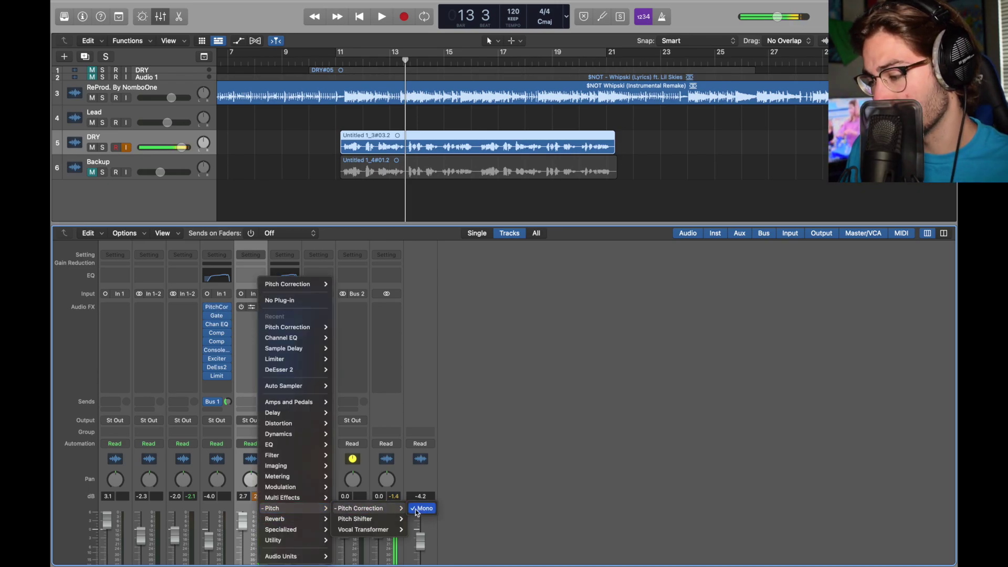
{"action": "left_click", "coordinate": [423, 508]}
{"action": "left_click", "coordinate": [252, 309]}
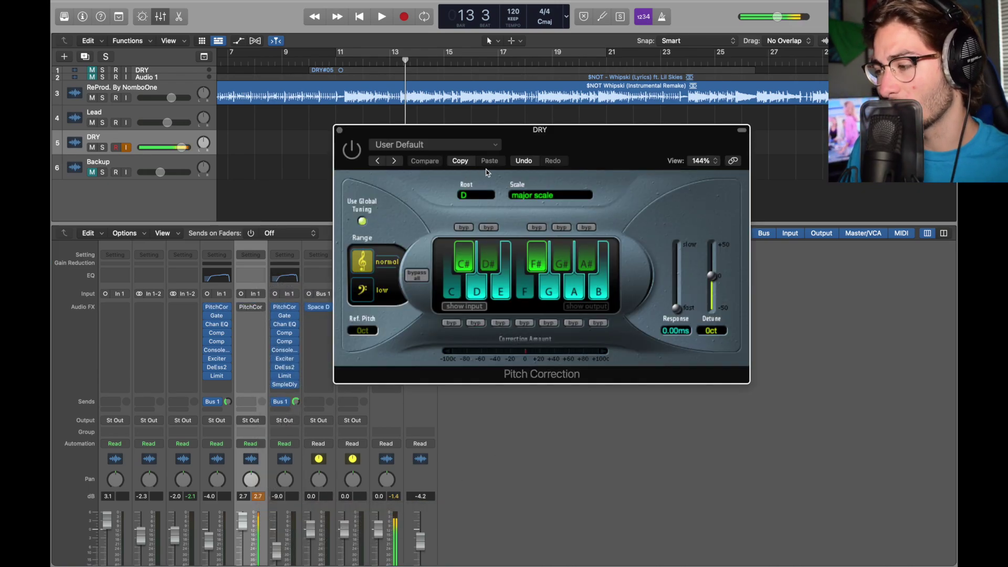
{"action": "left_click_drag", "start_coordinate": [582, 156], "coordinate": [496, 126]}
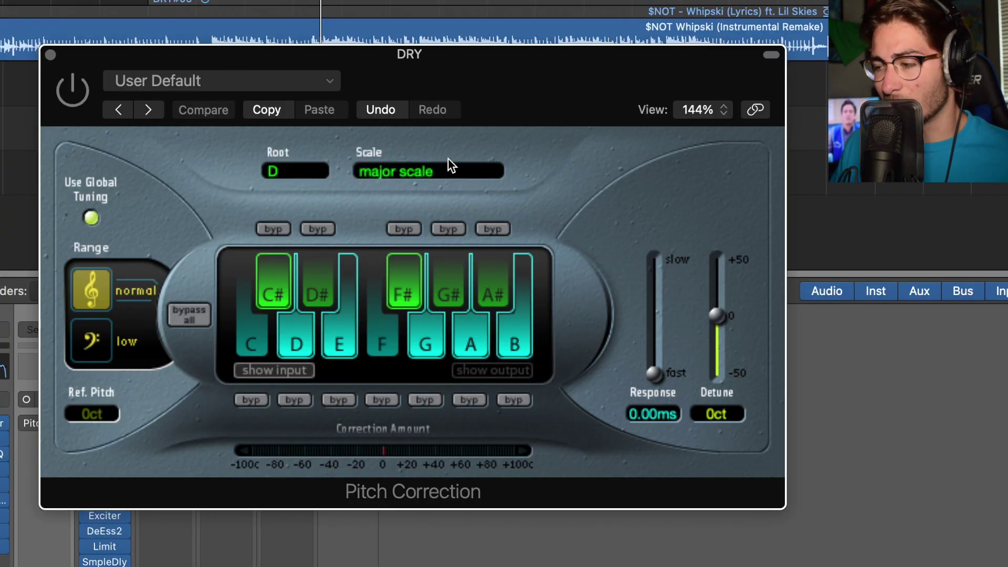
- Look through the scale choices in Pitch Correction, keep the major scale and close the plug-in
{"action": "left_click", "coordinate": [422, 172]}
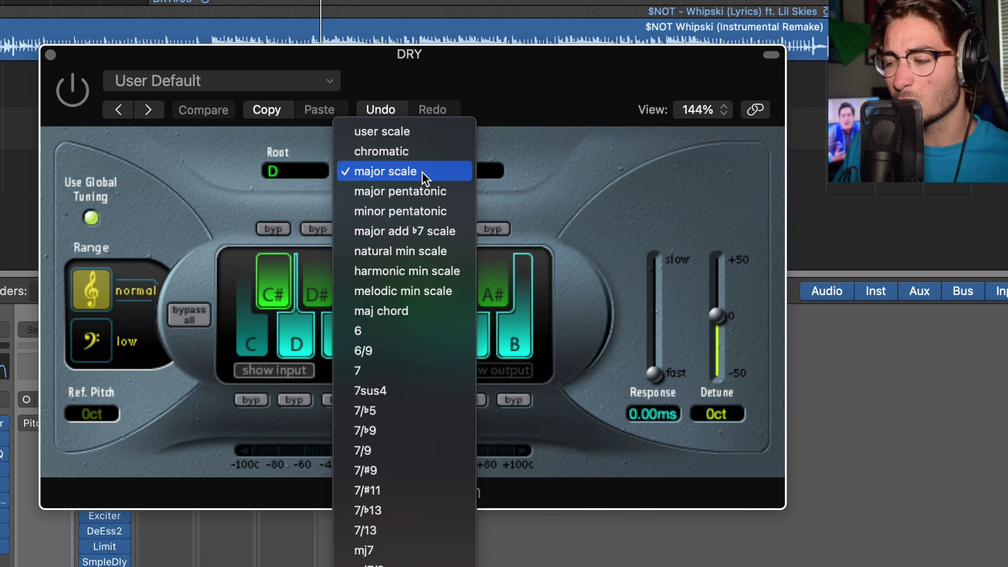
{"action": "left_click", "coordinate": [541, 133]}
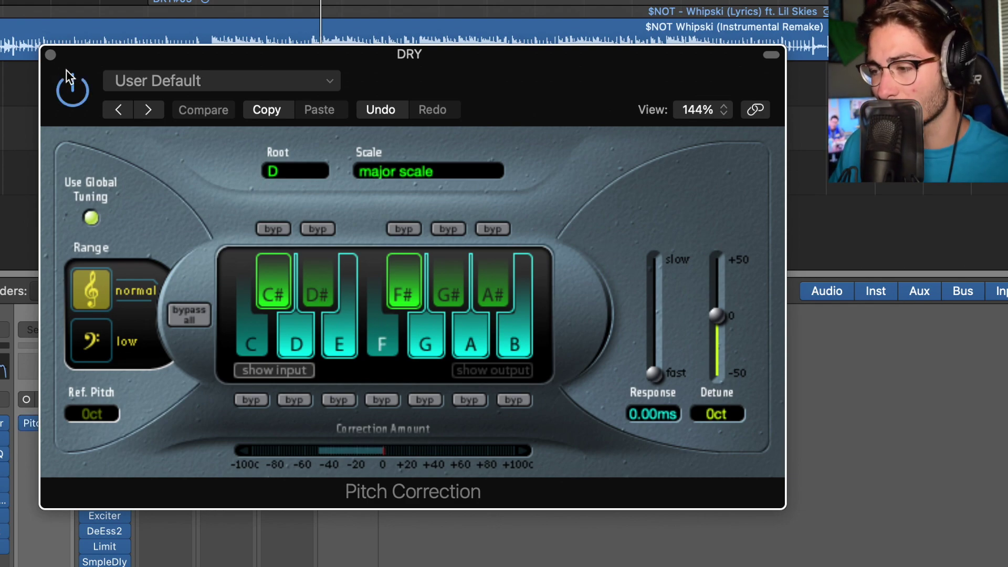
{"action": "left_click", "coordinate": [51, 55]}
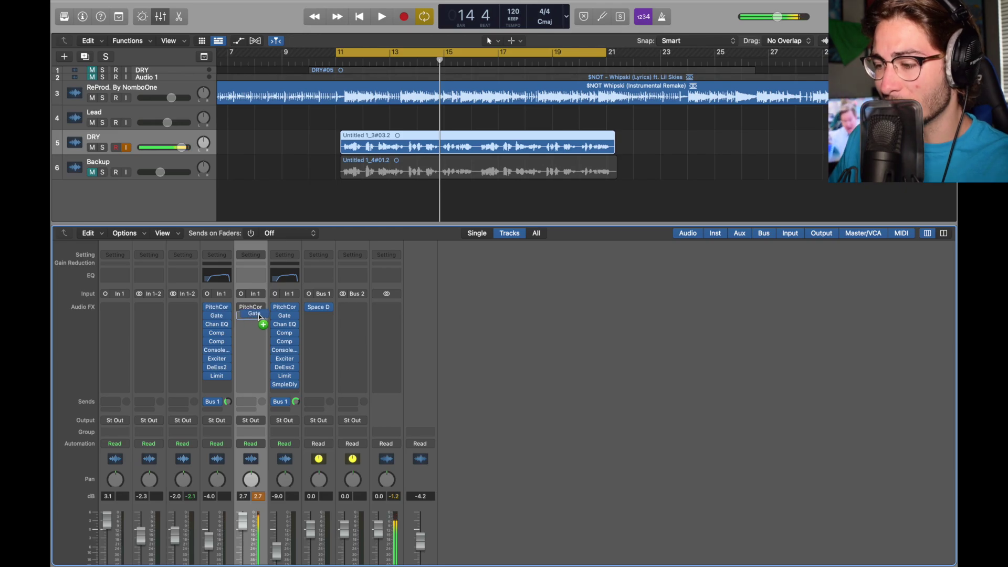
- Load the mono Noise Gate plug-in in the DRY channel's second effect slot
{"action": "left_click", "coordinate": [262, 321]}
{"action": "mouse_move", "coordinate": [294, 433]}
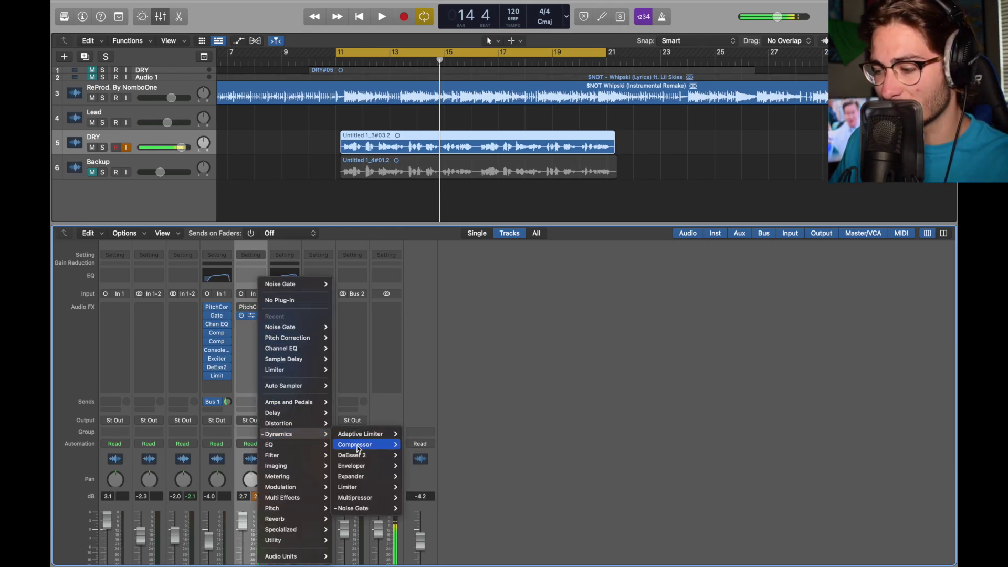
{"action": "mouse_move", "coordinate": [372, 507]}
{"action": "left_click", "coordinate": [417, 508]}
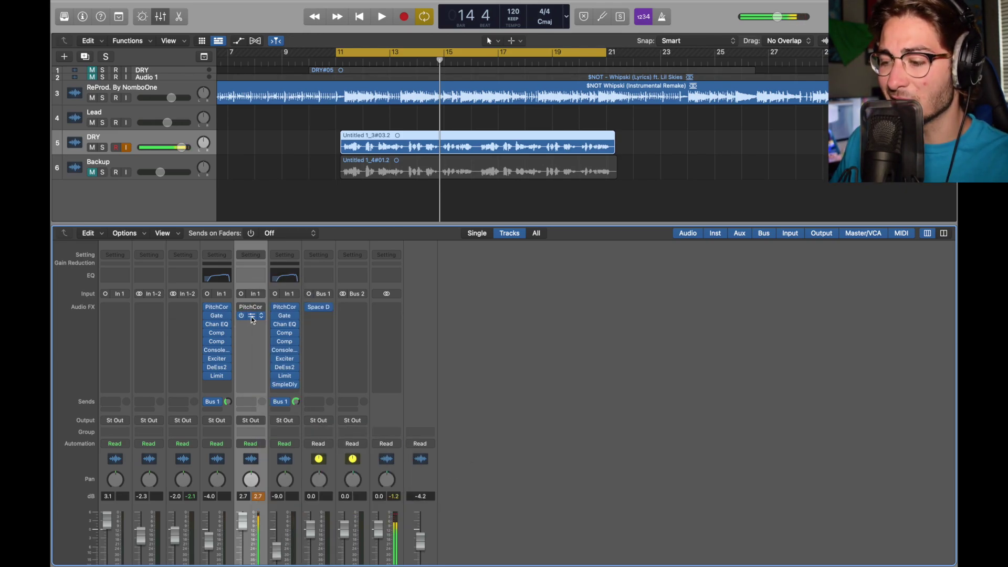
- Open the Noise Gate, choose the Tighten Up preset and close its window
{"action": "left_click", "coordinate": [252, 320]}
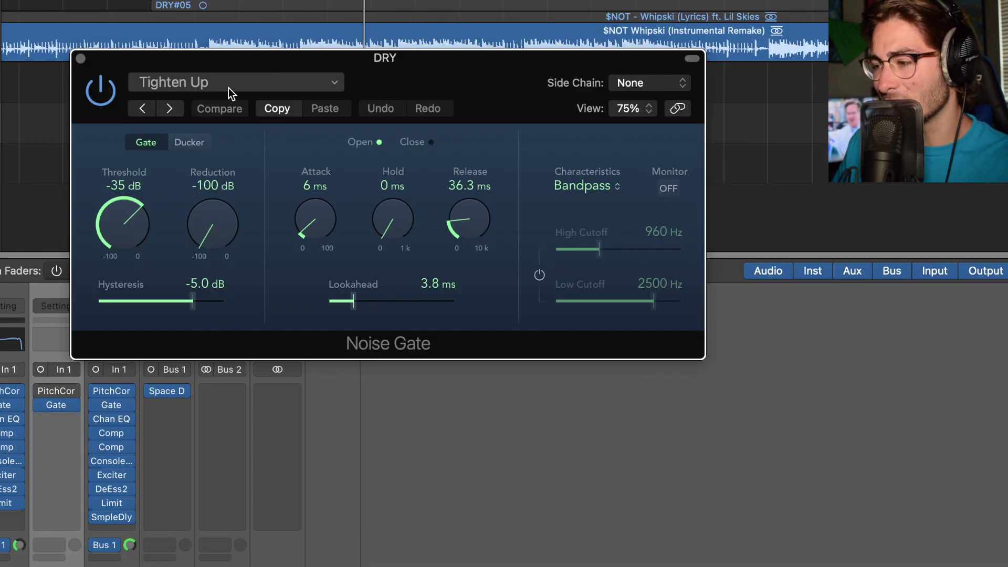
{"action": "left_click", "coordinate": [430, 146]}
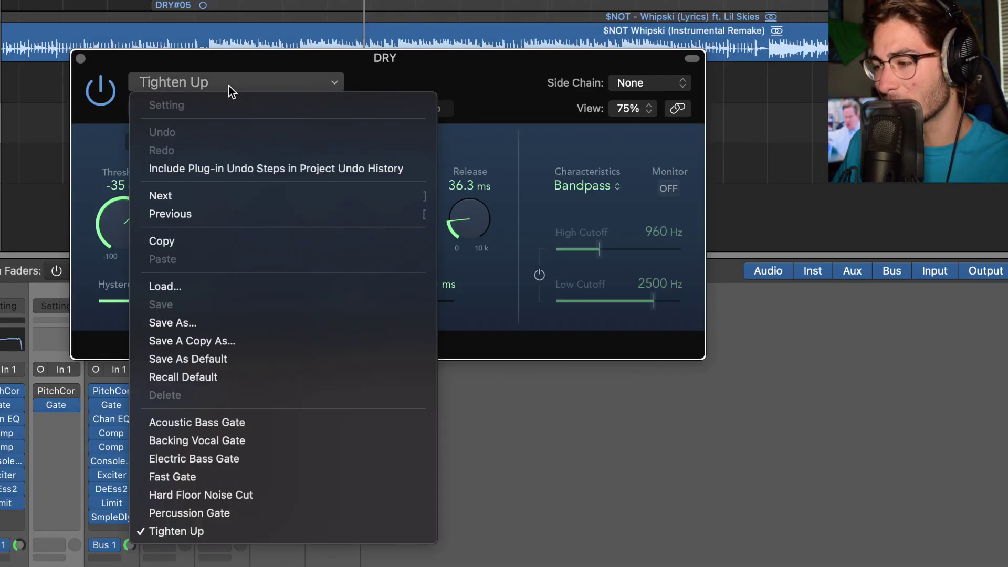
{"action": "left_click", "coordinate": [218, 531]}
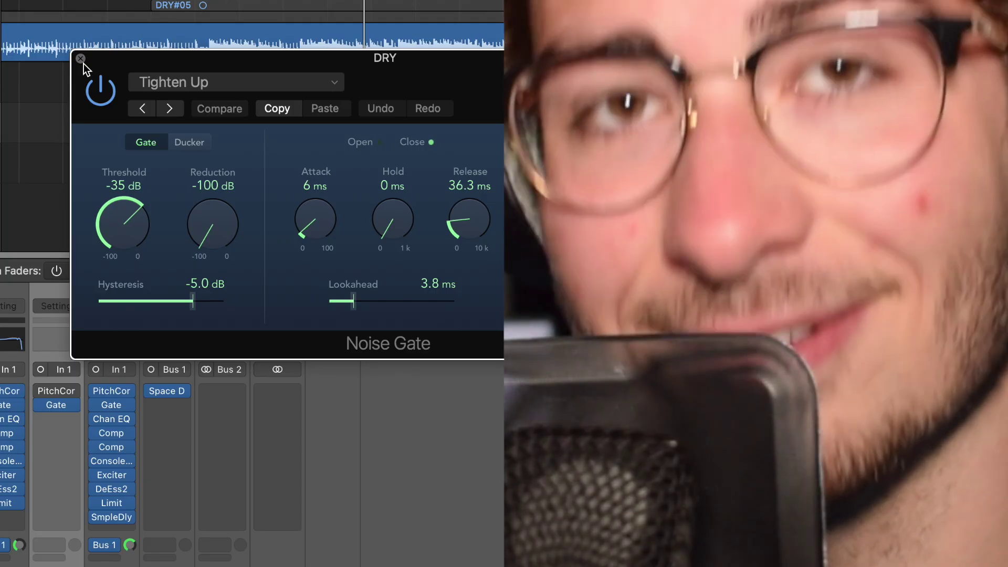
{"action": "left_click", "coordinate": [81, 59]}
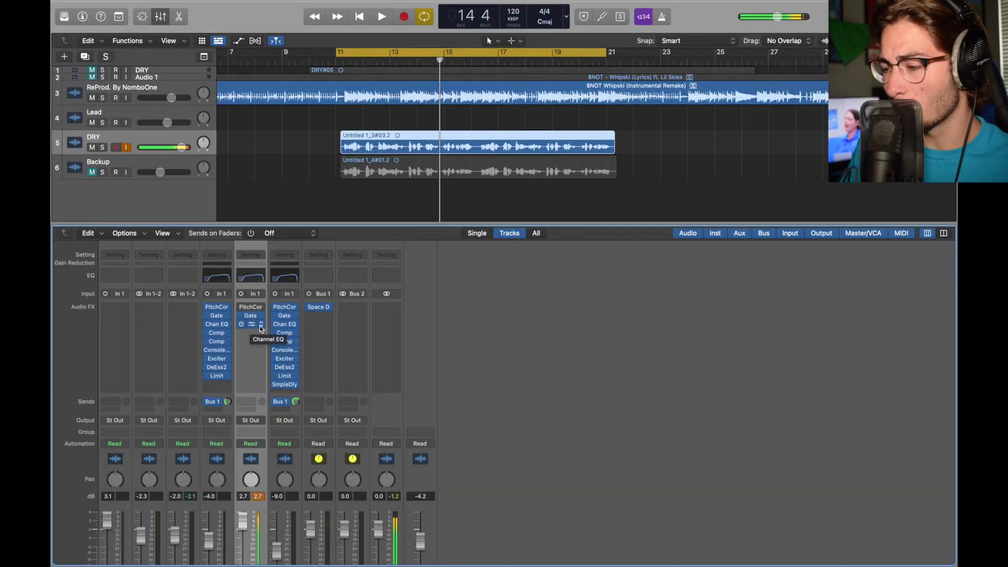
- Load the mono Channel EQ plug-in in the DRY channel's third effect slot
{"action": "left_click", "coordinate": [261, 329]}
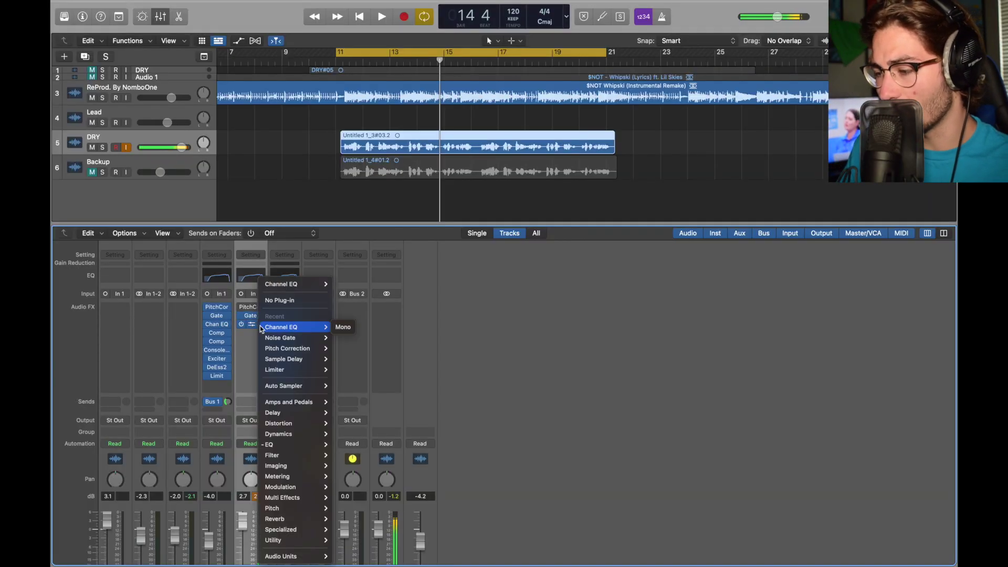
{"action": "mouse_move", "coordinate": [269, 444]}
{"action": "mouse_move", "coordinate": [357, 444]}
{"action": "left_click", "coordinate": [428, 444]}
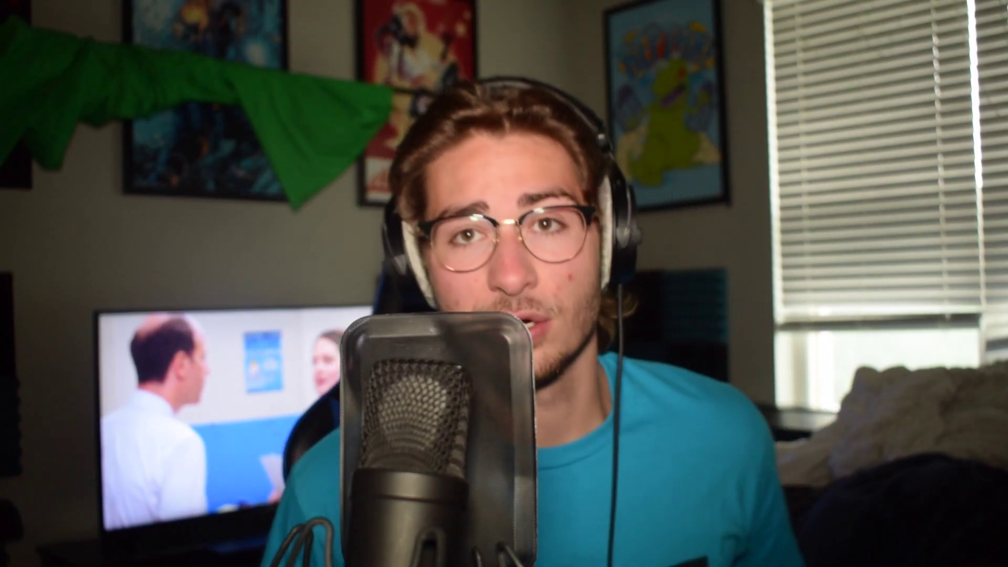
{"action": "left_click", "coordinate": [261, 329]}
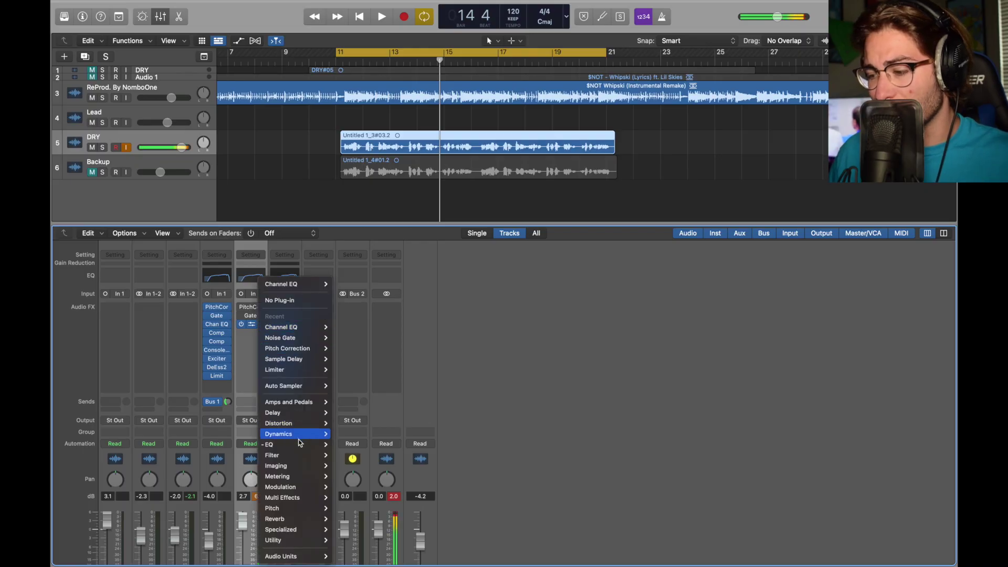
{"action": "mouse_move", "coordinate": [299, 443]}
{"action": "mouse_move", "coordinate": [360, 444]}
{"action": "left_click", "coordinate": [430, 444]}
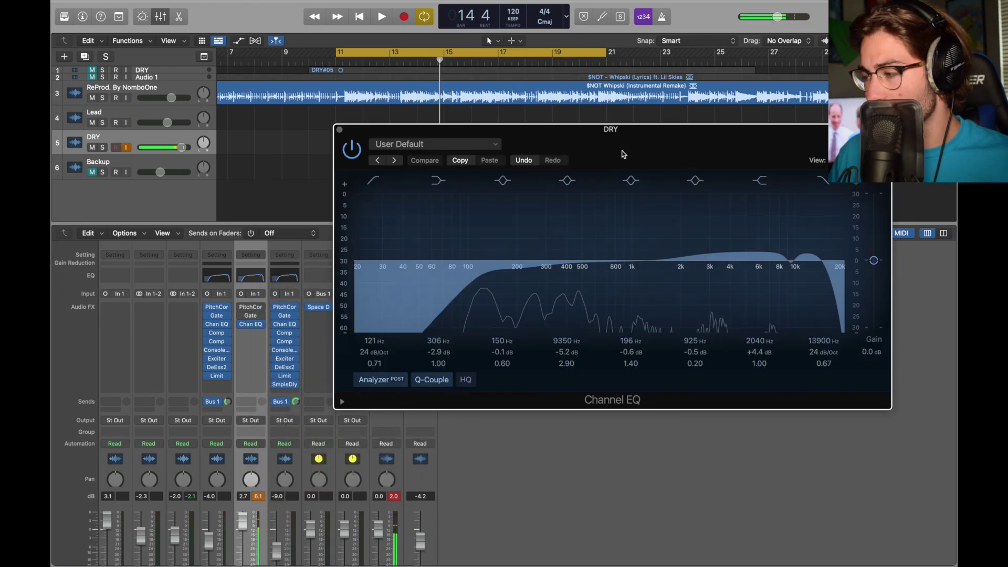
- Switch off the 150 Hz and 196 Hz bands of the Channel EQ and toggle its 9350 Hz band
{"action": "left_click_drag", "start_coordinate": [623, 153], "coordinate": [434, 103]}
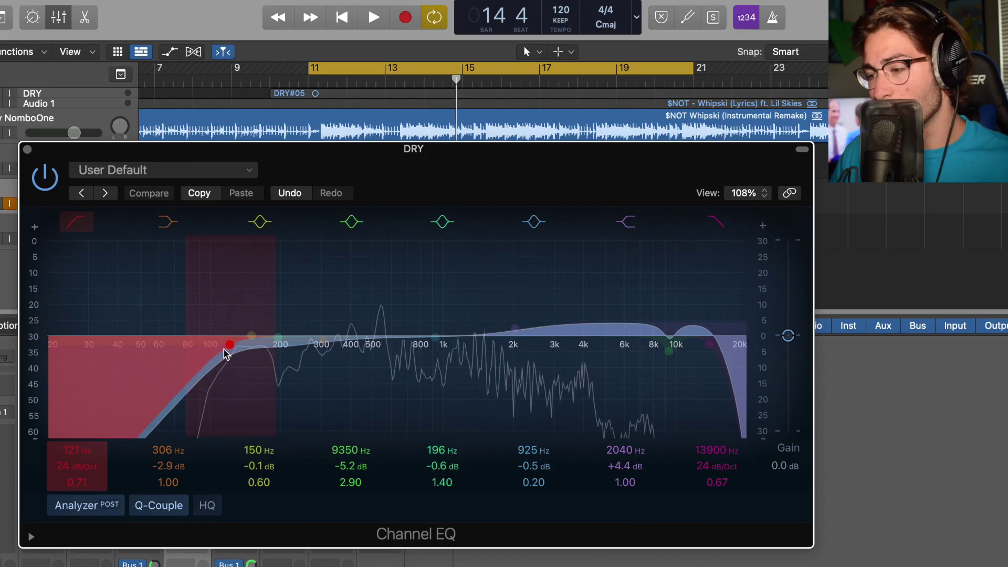
{"action": "left_click", "coordinate": [261, 223]}
{"action": "left_click", "coordinate": [442, 221]}
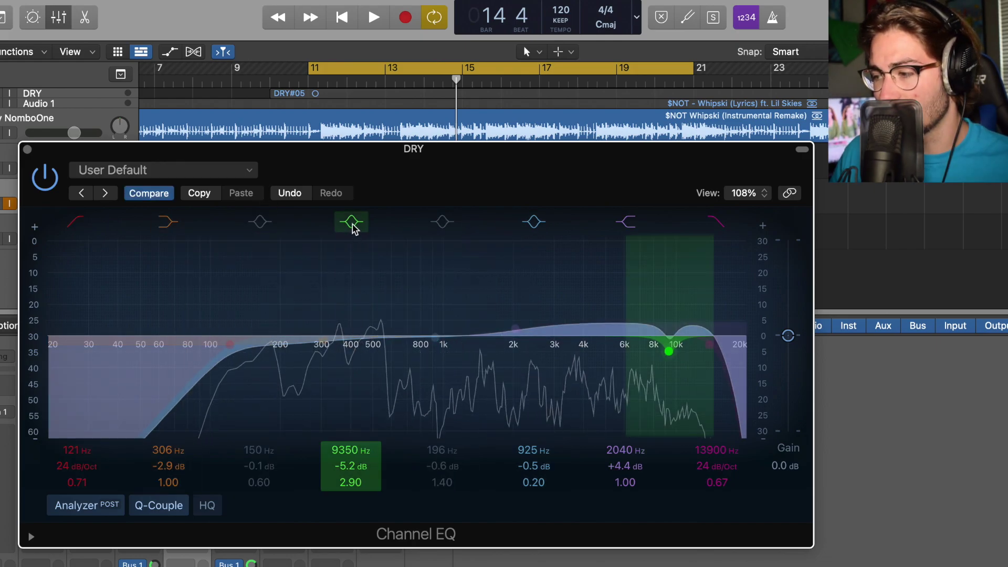
{"action": "left_click", "coordinate": [352, 222]}
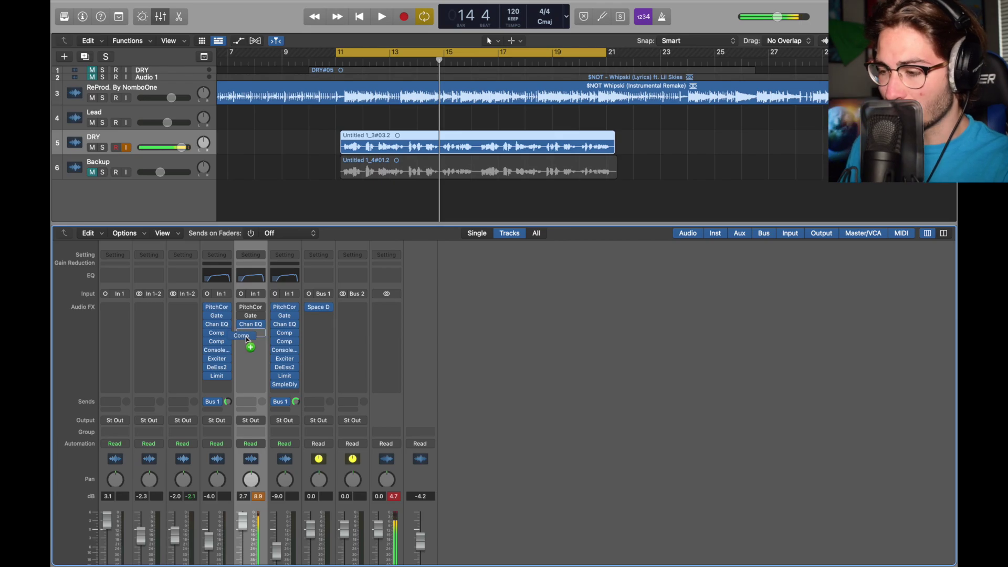
- Load the mono Compressor in the DRY channel's fourth effect slot and open its settings
{"action": "left_click", "coordinate": [252, 341]}
{"action": "mouse_move", "coordinate": [292, 434]}
{"action": "mouse_move", "coordinate": [357, 443]}
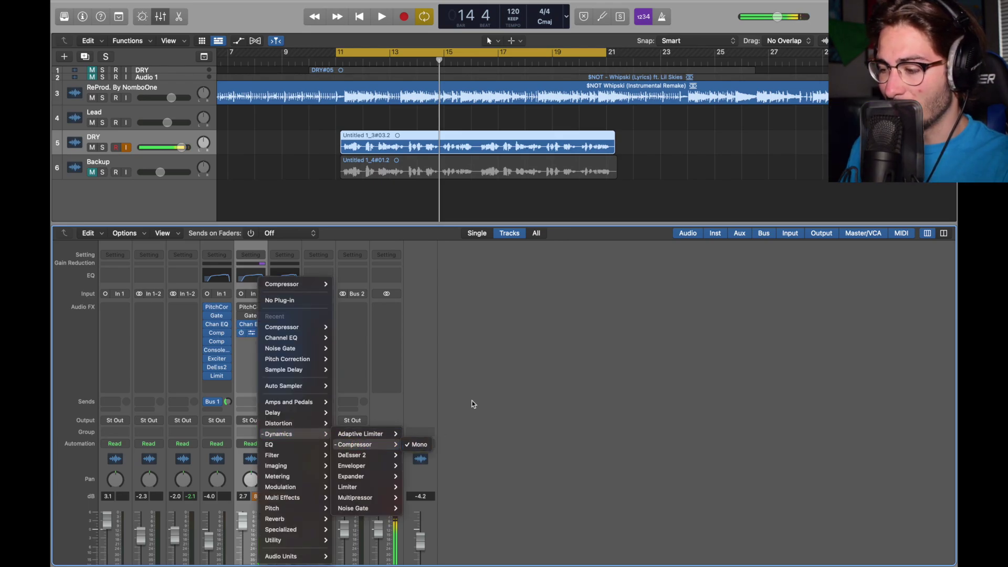
{"action": "left_click", "coordinate": [414, 444]}
{"action": "left_click_drag", "start_coordinate": [608, 151], "coordinate": [461, 90]}
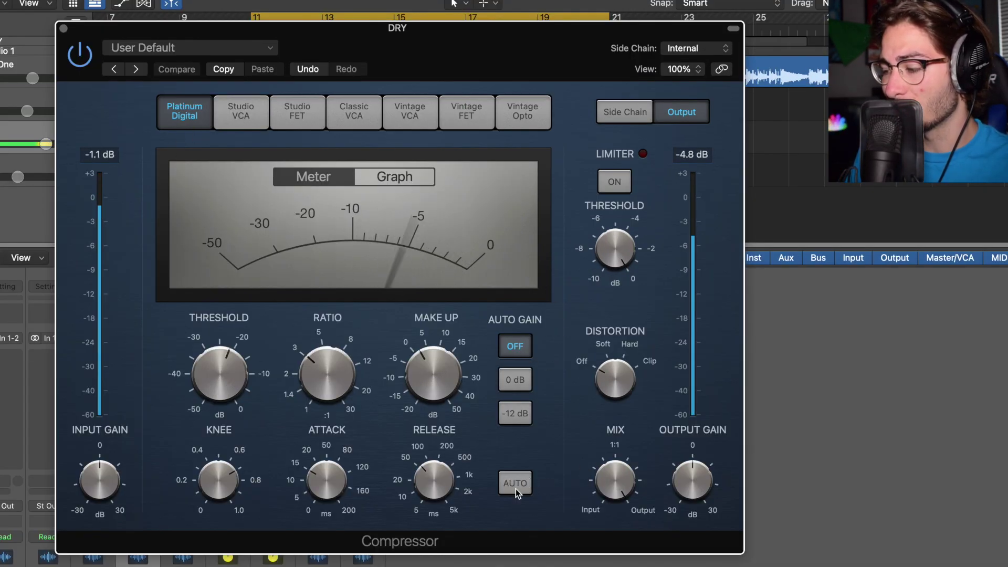
- Examine the threshold, ratio, attack and release settings of the Platinum Digital Compressor and close it
{"action": "mouse_move", "coordinate": [213, 351]}
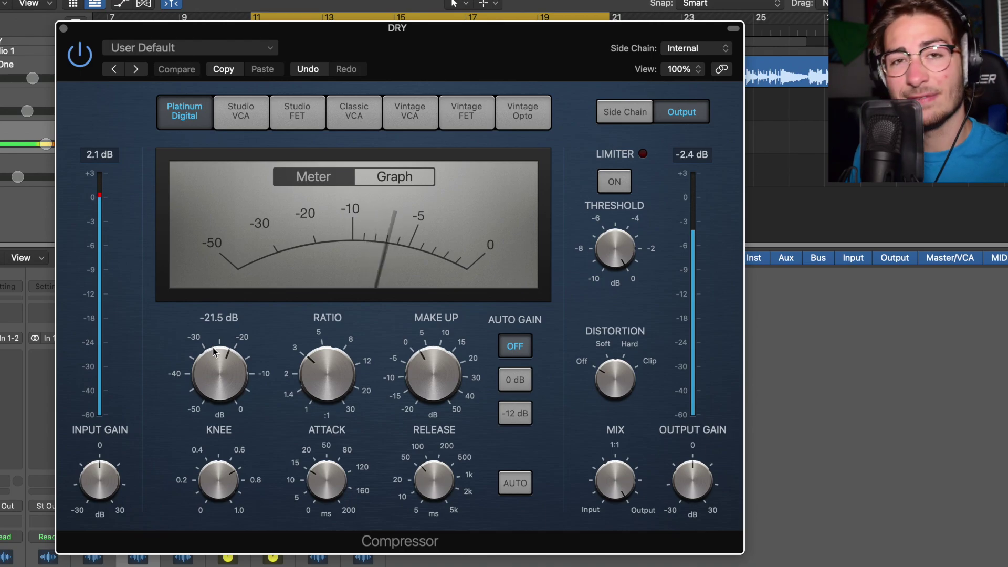
{"action": "mouse_move", "coordinate": [294, 362]}
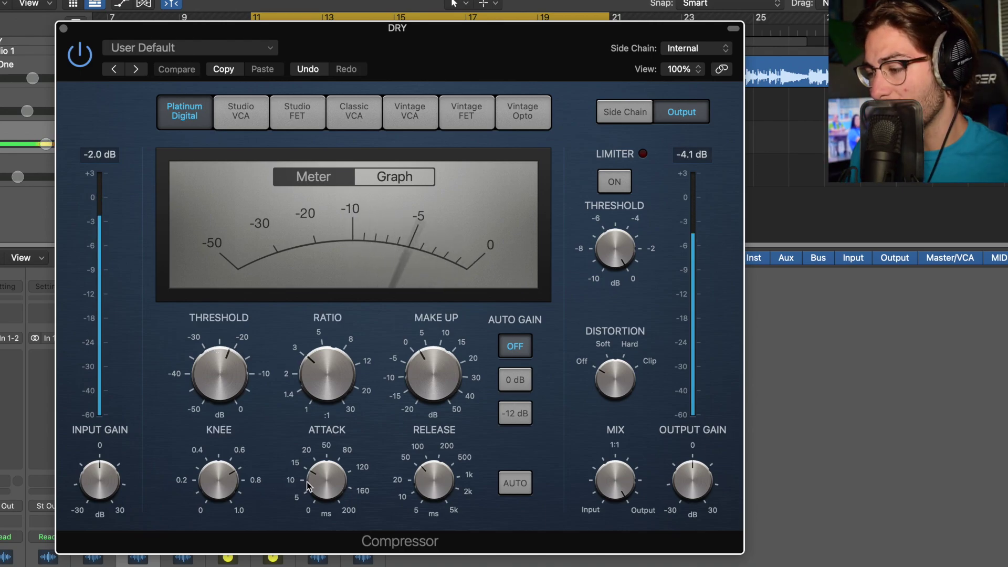
{"action": "mouse_move", "coordinate": [308, 486]}
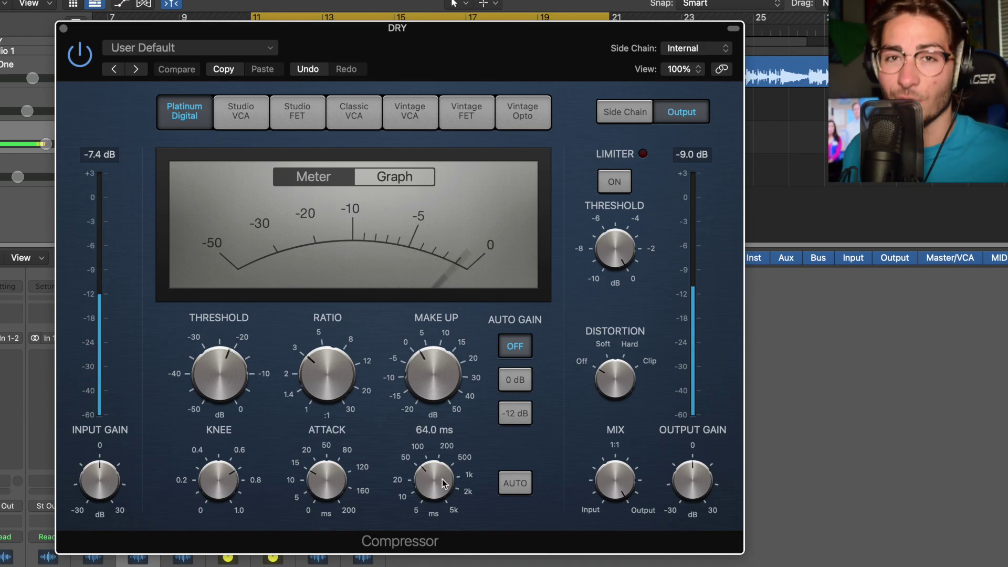
{"action": "mouse_move", "coordinate": [408, 492]}
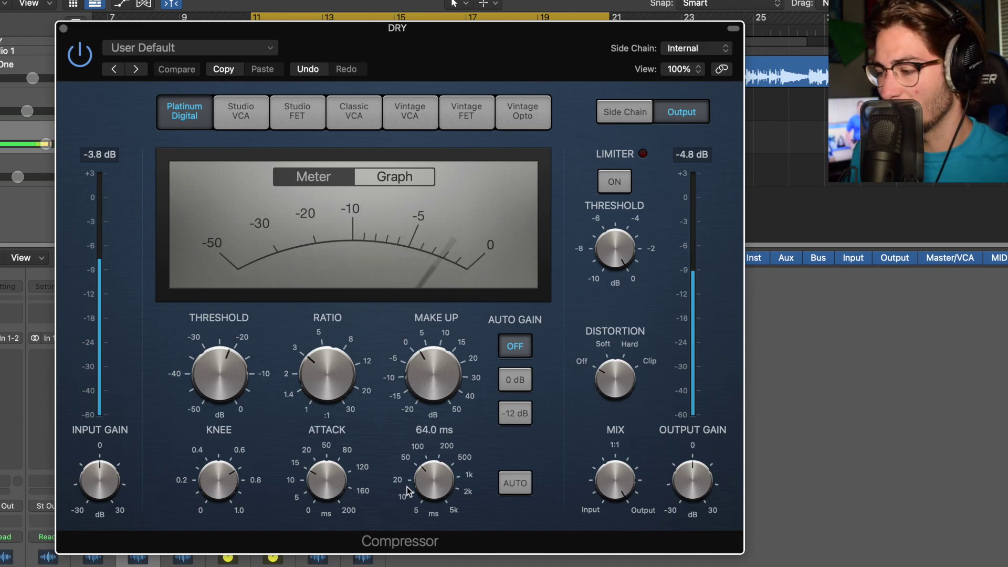
{"action": "left_click", "coordinate": [63, 28]}
- Load a second mono Compressor in the DRY channel's fifth effect slot
{"action": "left_click", "coordinate": [144, 400]}
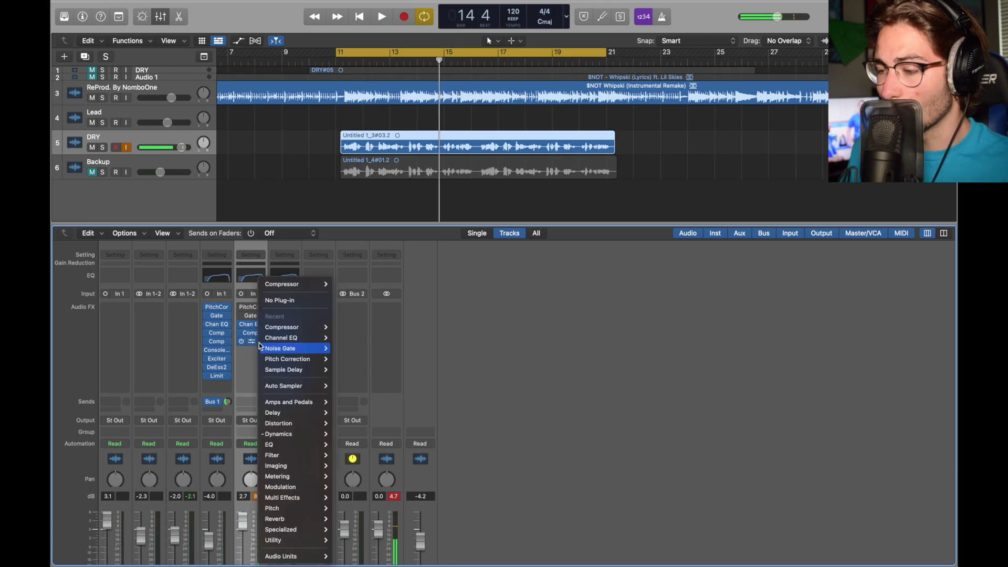
{"action": "mouse_move", "coordinate": [181, 523]}
{"action": "mouse_move", "coordinate": [296, 541]}
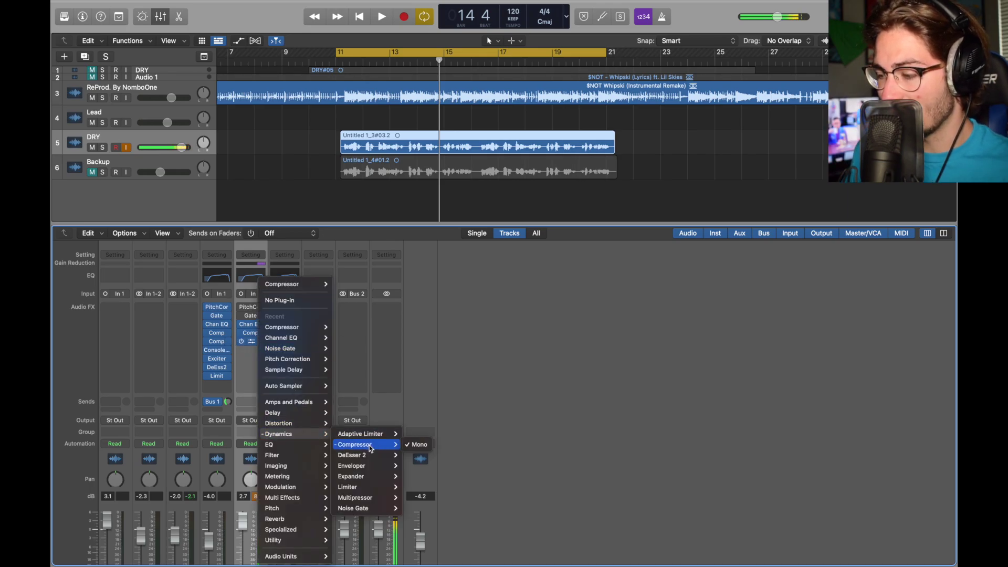
{"action": "left_click", "coordinate": [417, 444]}
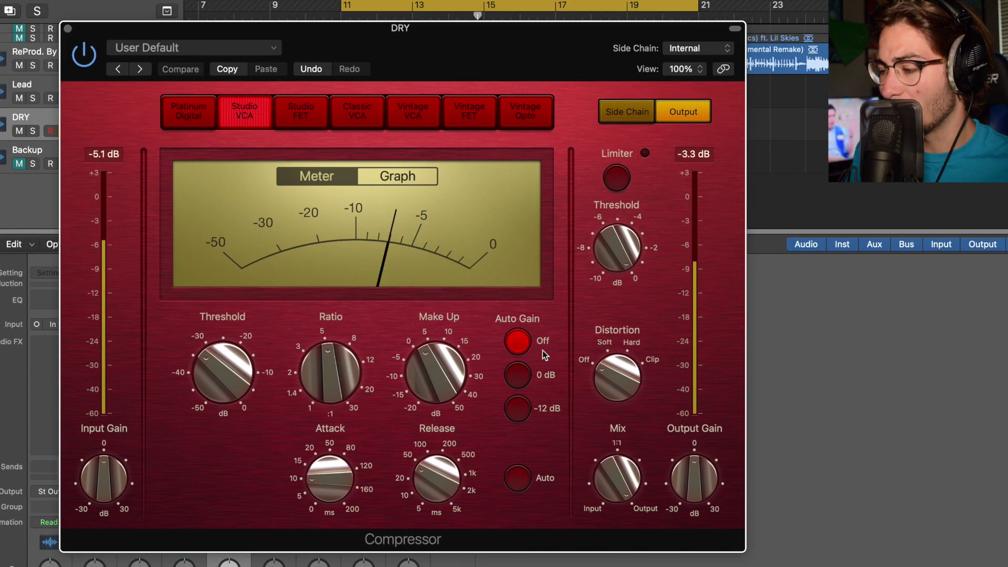
- Examine the threshold, ratio, make-up gain and release settings of the Studio VCA Compressor
{"action": "mouse_move", "coordinate": [185, 396]}
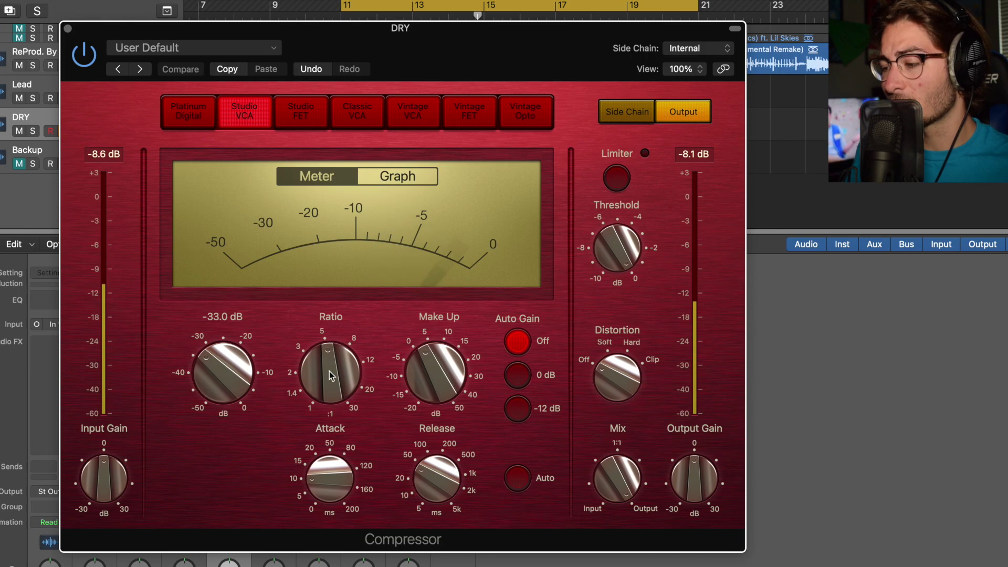
{"action": "mouse_move", "coordinate": [332, 375]}
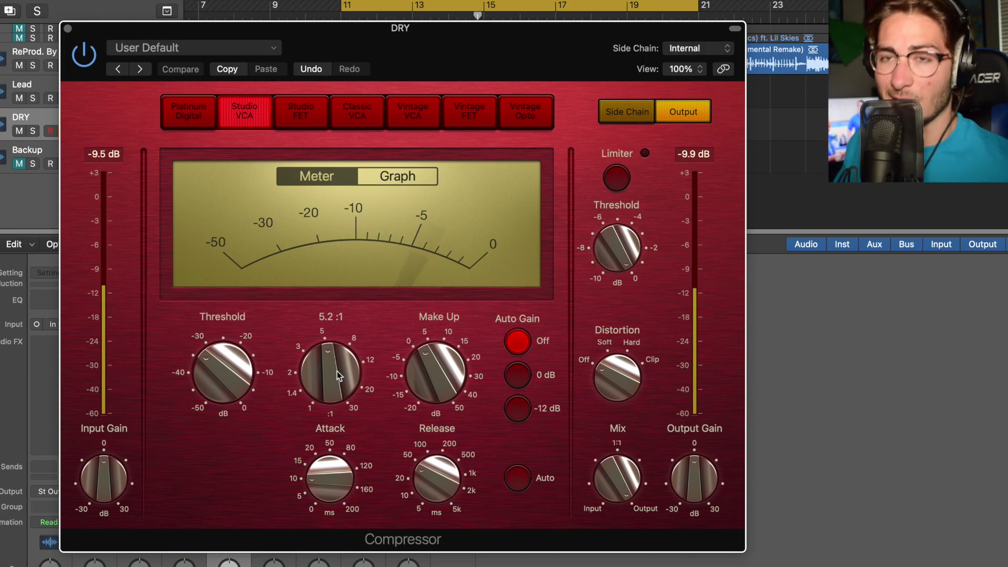
{"action": "mouse_move", "coordinate": [469, 383]}
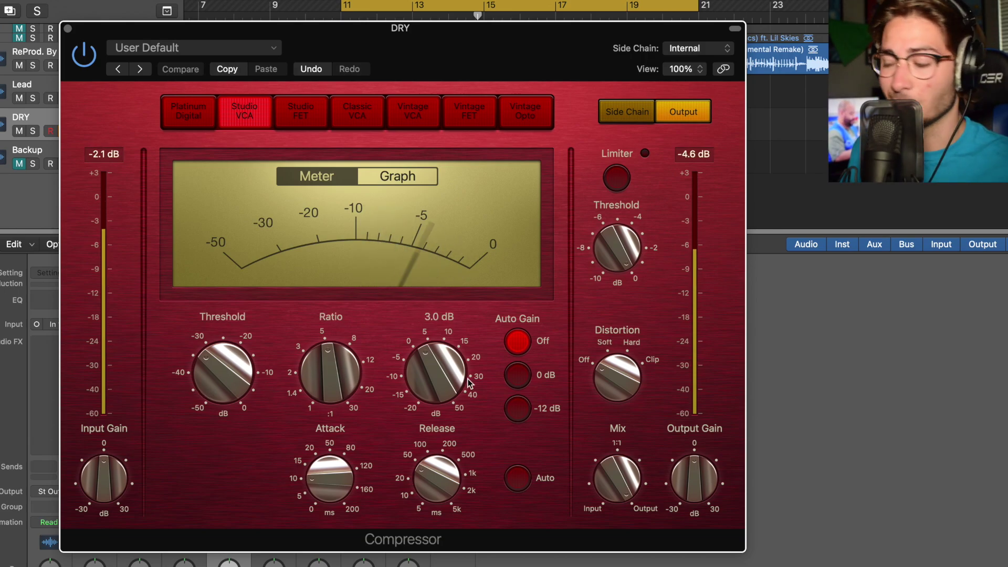
{"action": "mouse_move", "coordinate": [435, 476]}
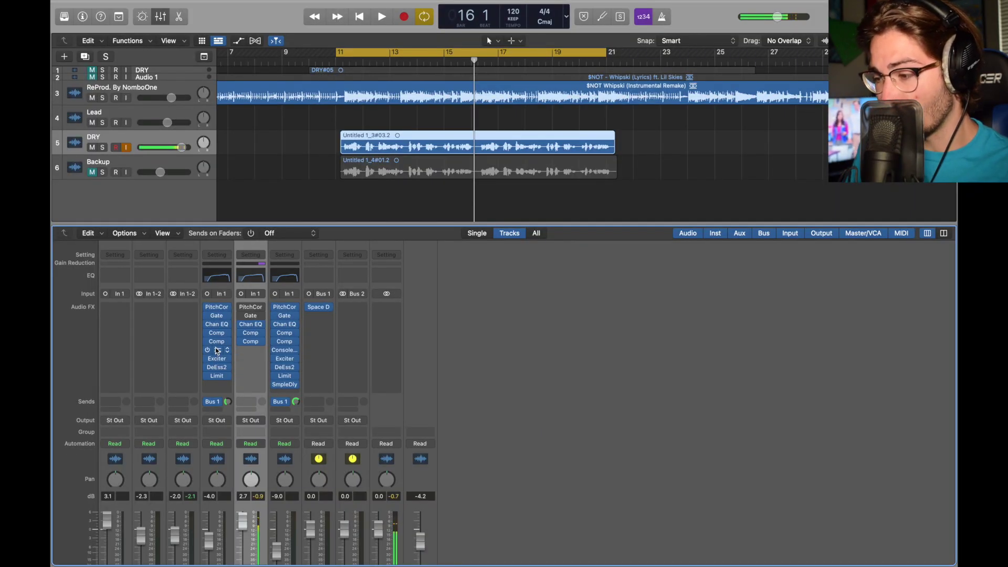
- Load the mono Vintage Console EQ from the vintage EQ collection in the DRY channel's sixth effect slot
{"action": "left_click", "coordinate": [266, 349]}
{"action": "mouse_move", "coordinate": [307, 444]}
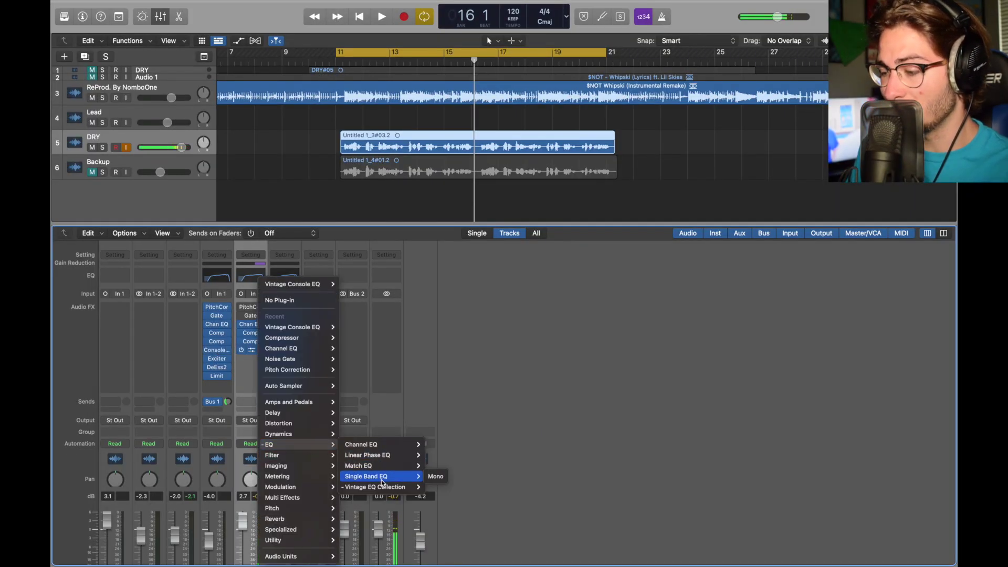
{"action": "mouse_move", "coordinate": [377, 487]}
{"action": "mouse_move", "coordinate": [453, 488]}
{"action": "left_click", "coordinate": [530, 487]}
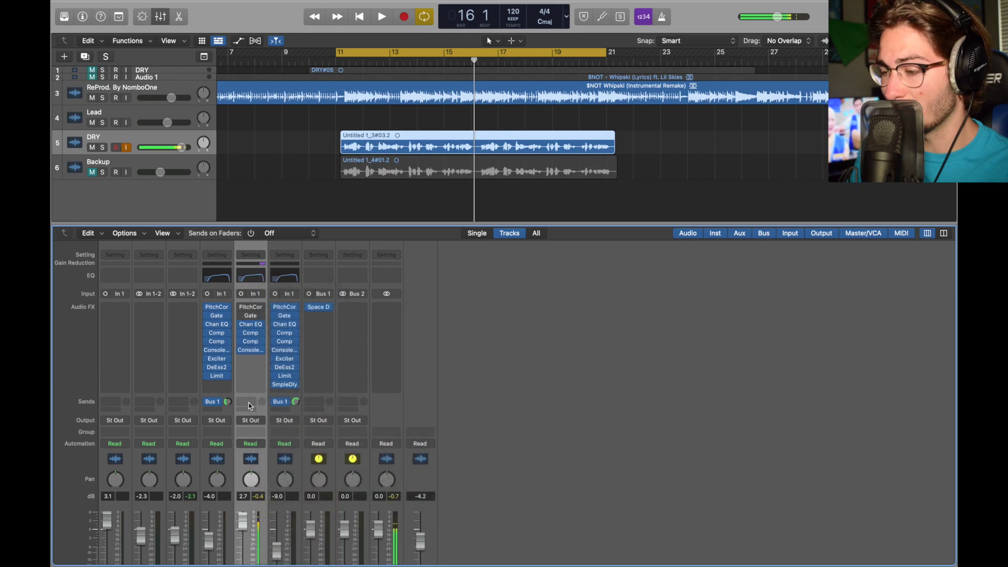
- Examine the low cut, low, mid and high gain, frequency and drive settings of the Vintage Console EQ and close it
{"action": "left_click_drag", "start_coordinate": [533, 131], "coordinate": [354, 121]}
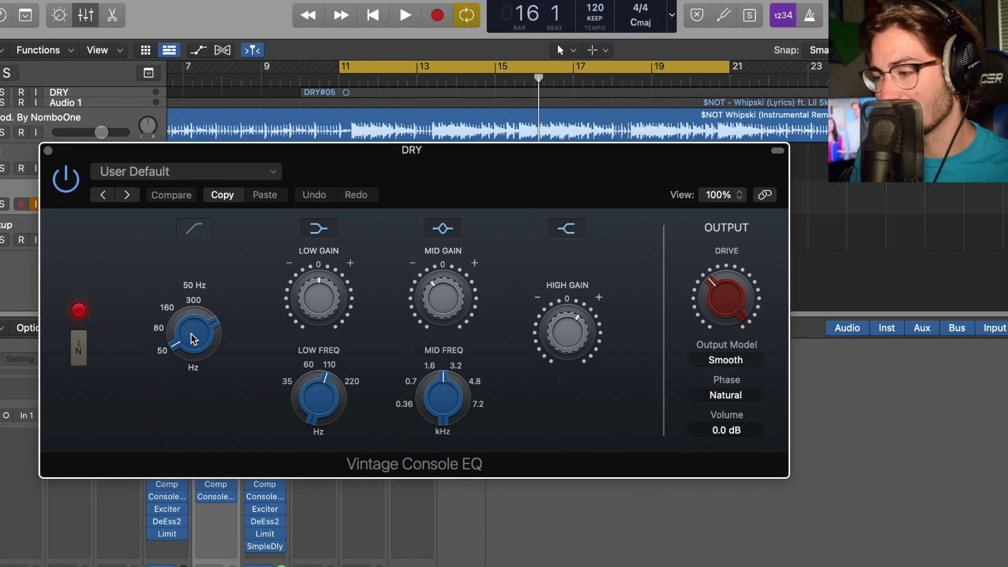
{"action": "mouse_move", "coordinate": [322, 403]}
{"action": "mouse_move", "coordinate": [474, 403]}
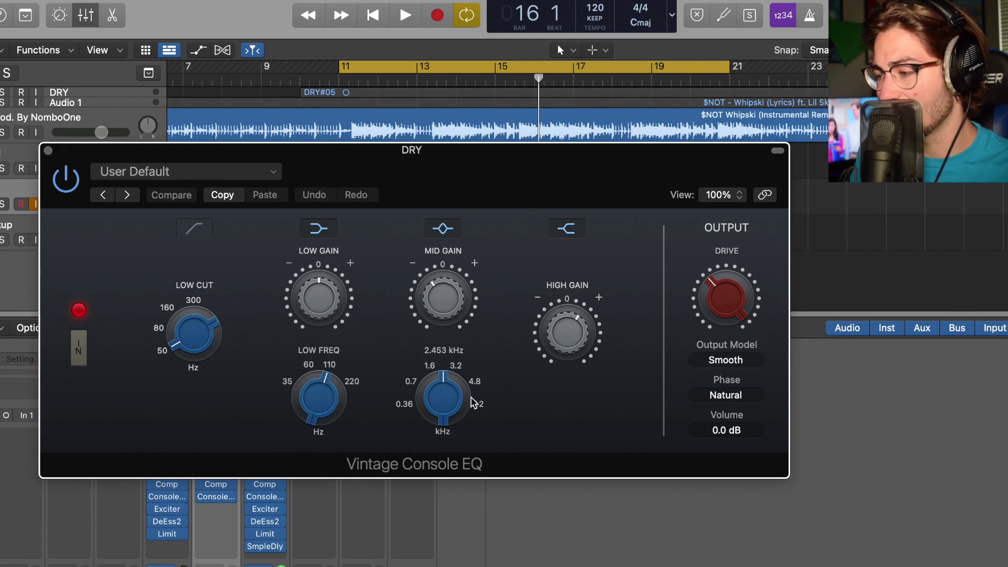
{"action": "left_click", "coordinate": [325, 236]}
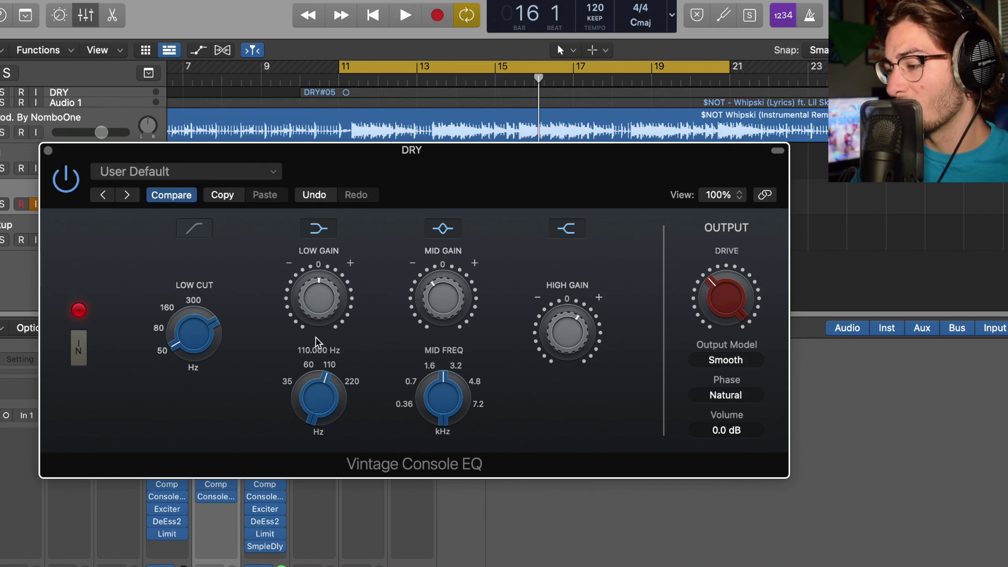
{"action": "mouse_move", "coordinate": [463, 326]}
{"action": "mouse_move", "coordinate": [442, 408]}
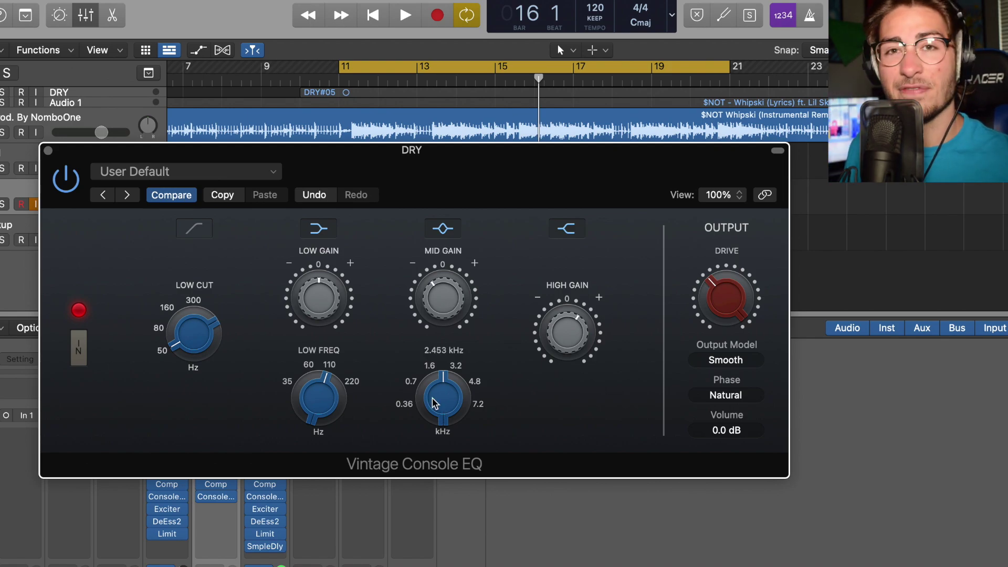
{"action": "mouse_move", "coordinate": [443, 293]}
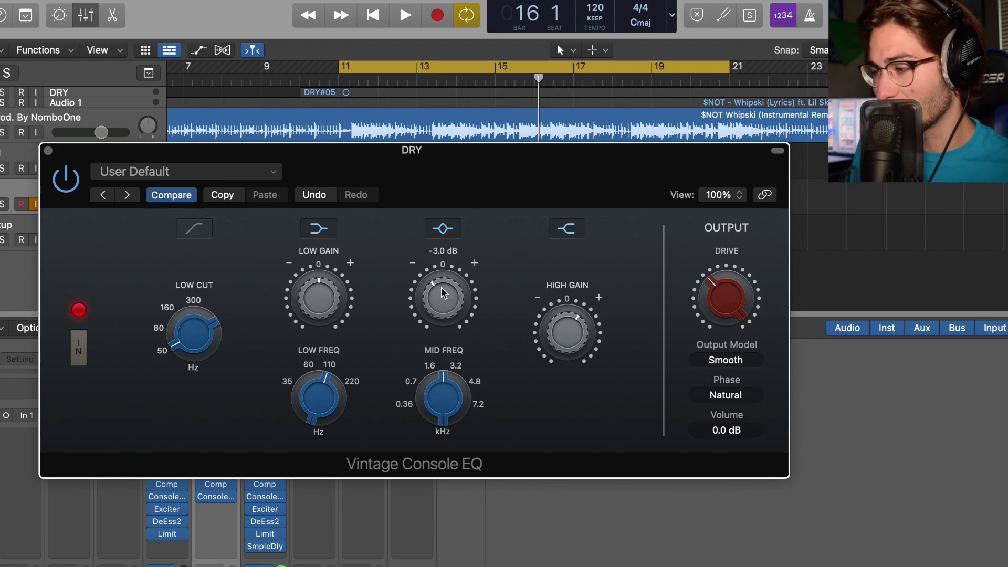
{"action": "mouse_move", "coordinate": [576, 319]}
{"action": "mouse_move", "coordinate": [727, 299]}
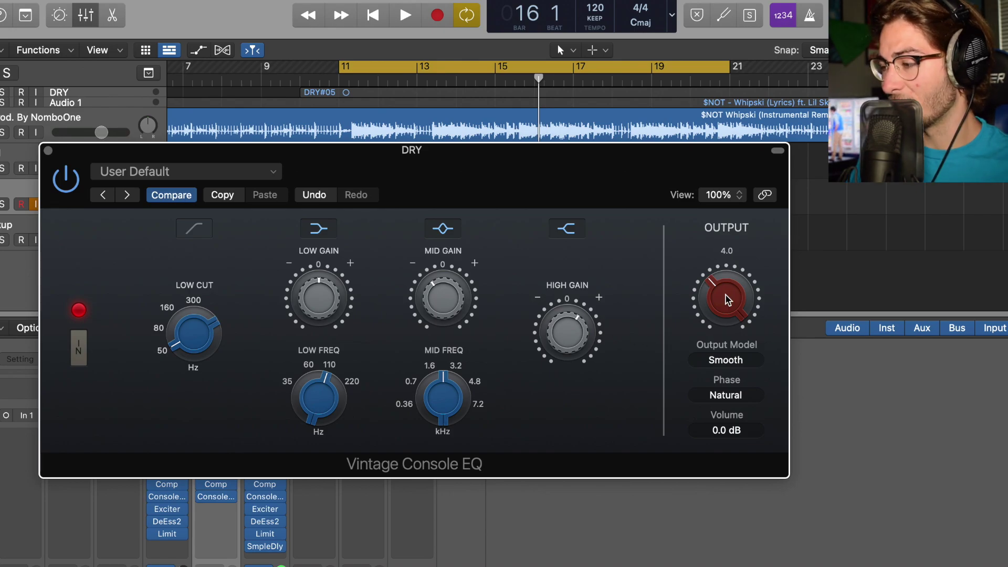
{"action": "left_click", "coordinate": [47, 151]}
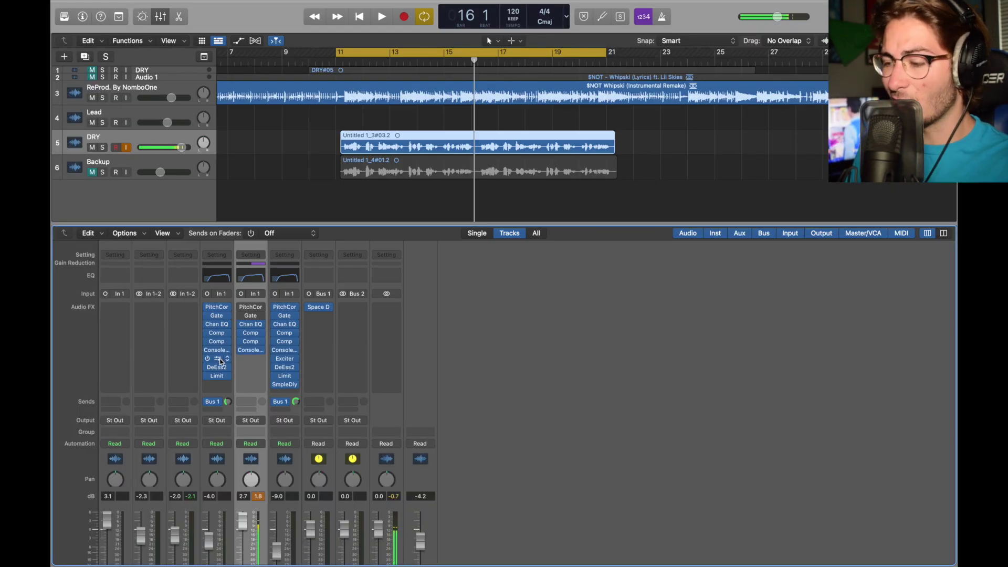
- Load the mono Exciter in the DRY channel's seventh effect slot, then review its frequency, harmonics and color settings
{"action": "left_click", "coordinate": [256, 359]}
{"action": "mouse_move", "coordinate": [261, 362]}
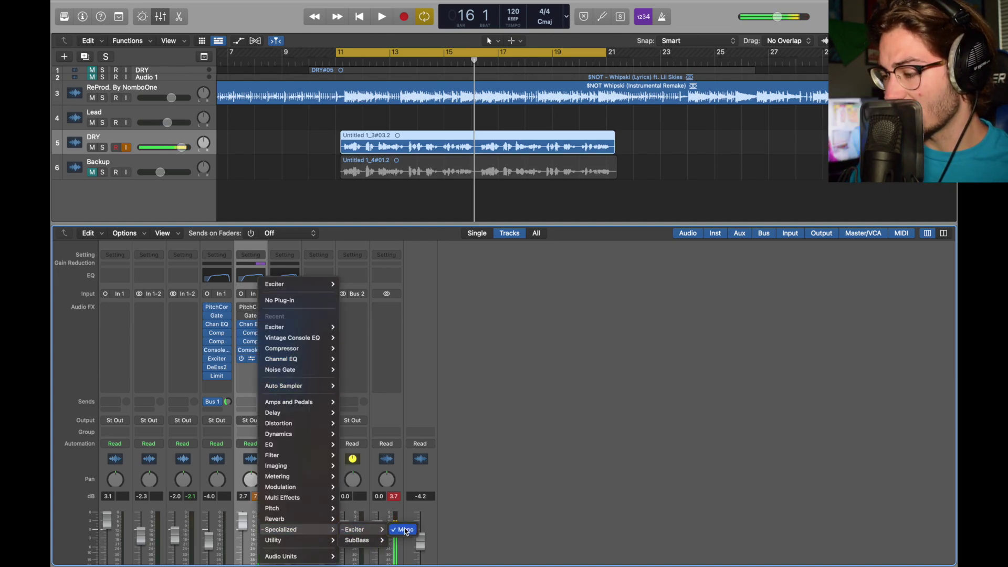
{"action": "left_click", "coordinate": [519, 446]}
{"action": "left_click", "coordinate": [251, 359]}
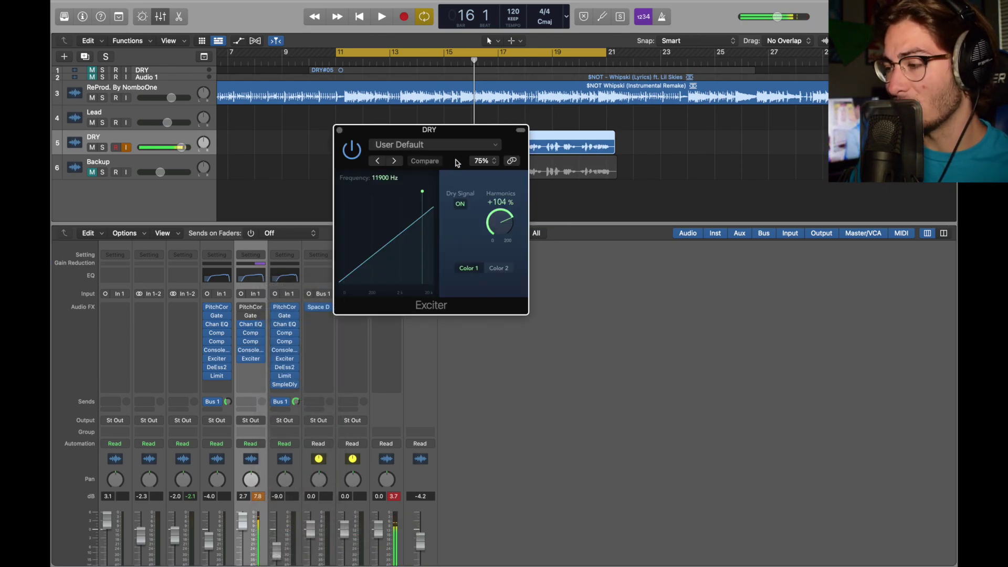
{"action": "left_click_drag", "start_coordinate": [456, 132], "coordinate": [454, 132]}
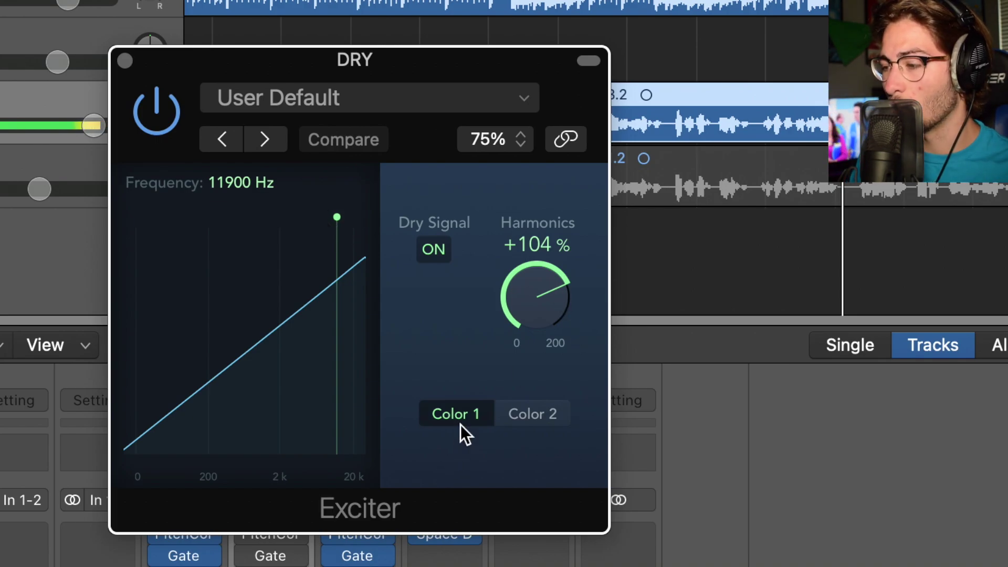
{"action": "left_click", "coordinate": [125, 60]}
- Load the mono DeEsser 2 in the DRY channel's eighth effect slot
{"action": "left_click", "coordinate": [266, 546]}
{"action": "left_click", "coordinate": [256, 547]}
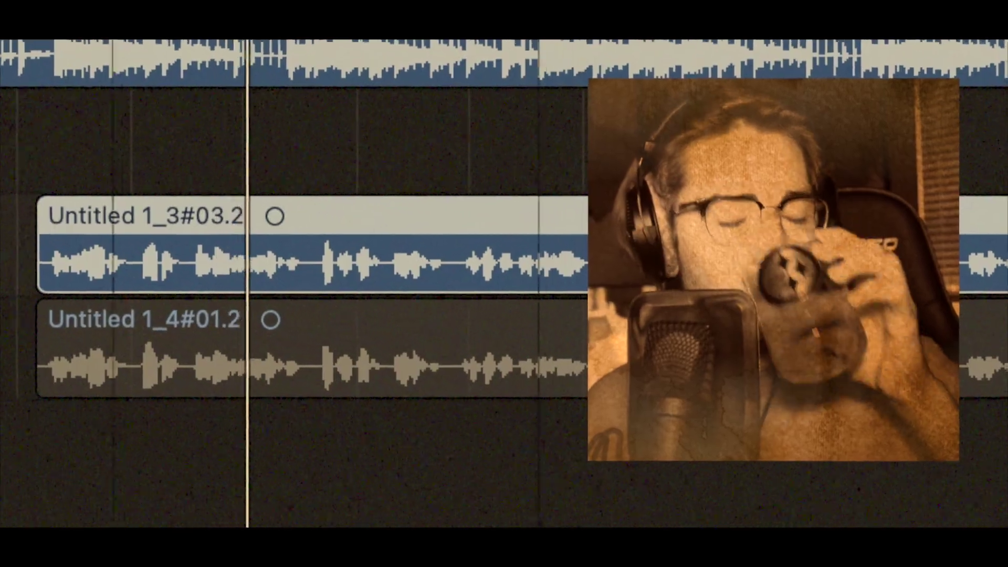
{"action": "left_click_drag", "start_coordinate": [217, 367], "coordinate": [263, 369]}
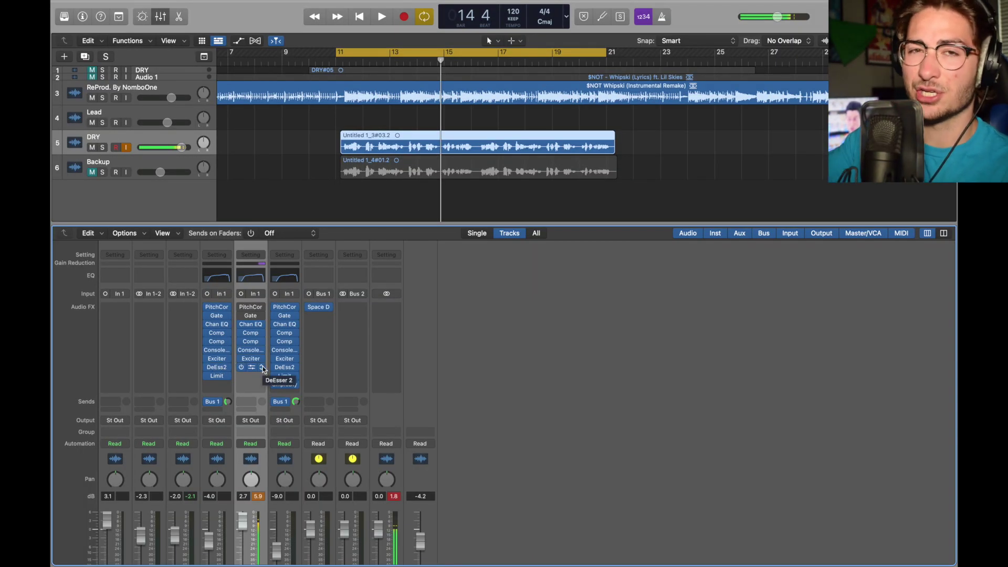
{"action": "left_click", "coordinate": [262, 368]}
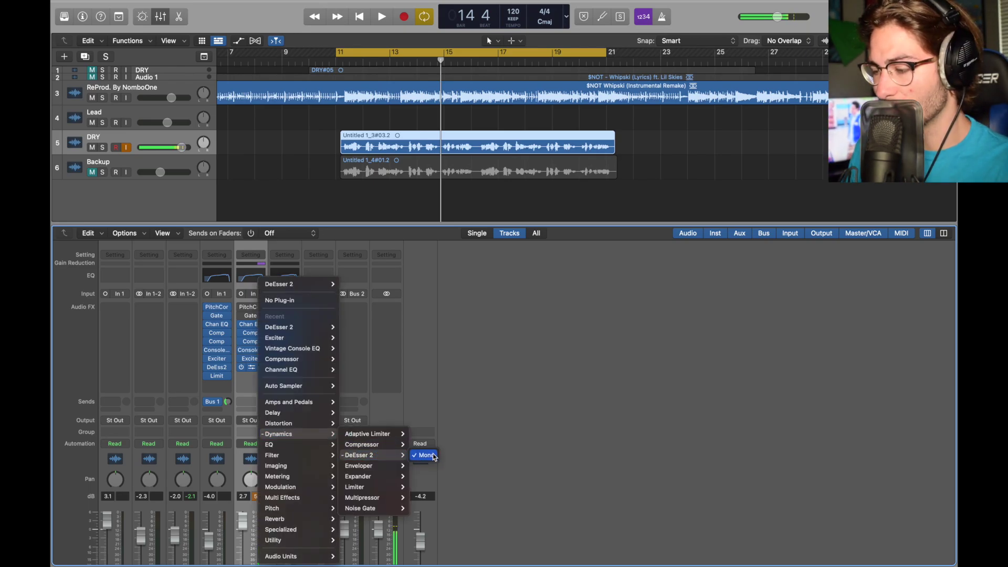
{"action": "left_click", "coordinate": [423, 453]}
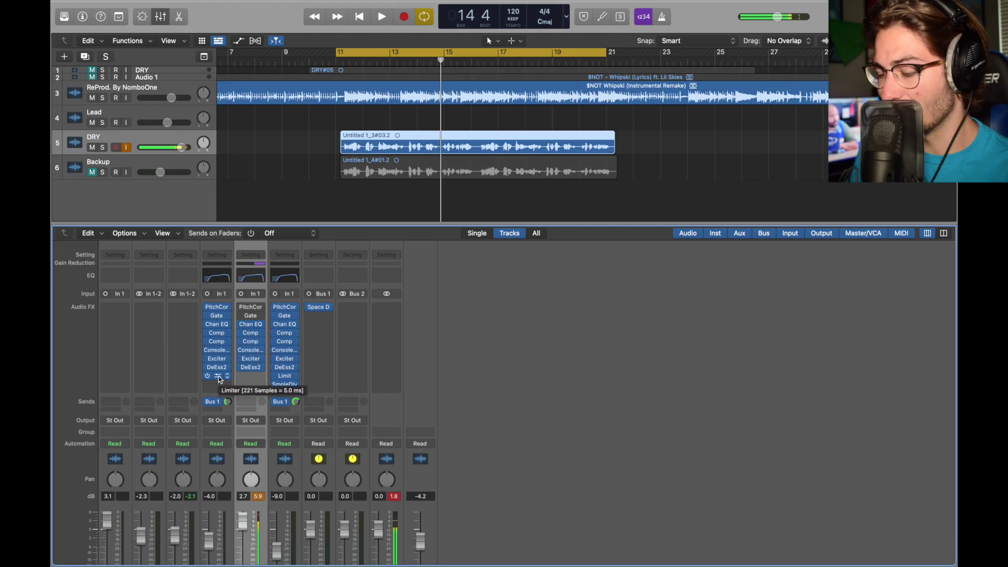
- Load the mono Limiter in the DRY channel's ninth effect slot
{"action": "left_click_drag", "start_coordinate": [220, 379], "coordinate": [257, 378]}
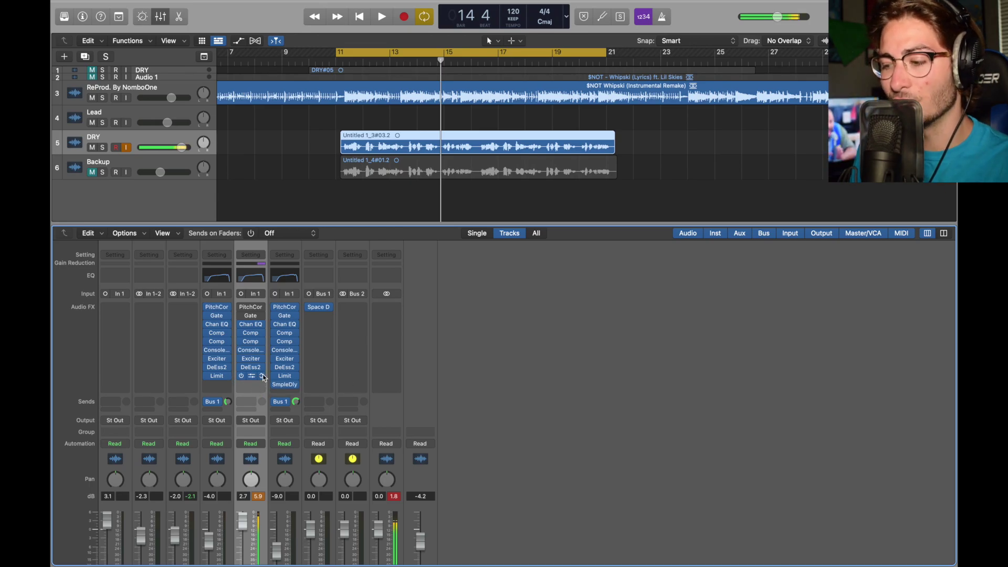
{"action": "left_click", "coordinate": [262, 377]}
{"action": "mouse_move", "coordinate": [286, 435]}
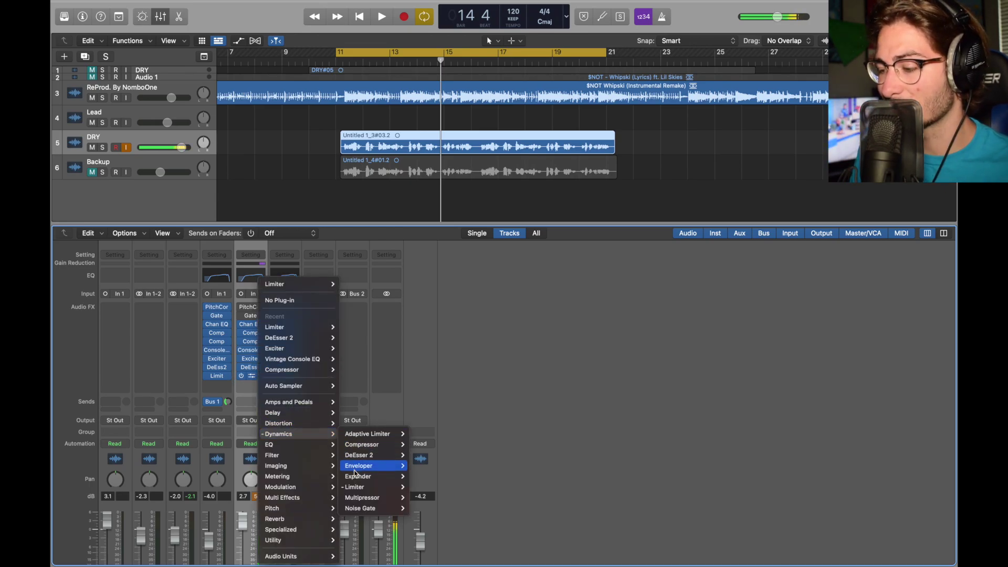
{"action": "mouse_move", "coordinate": [362, 487]}
{"action": "left_click", "coordinate": [420, 487]}
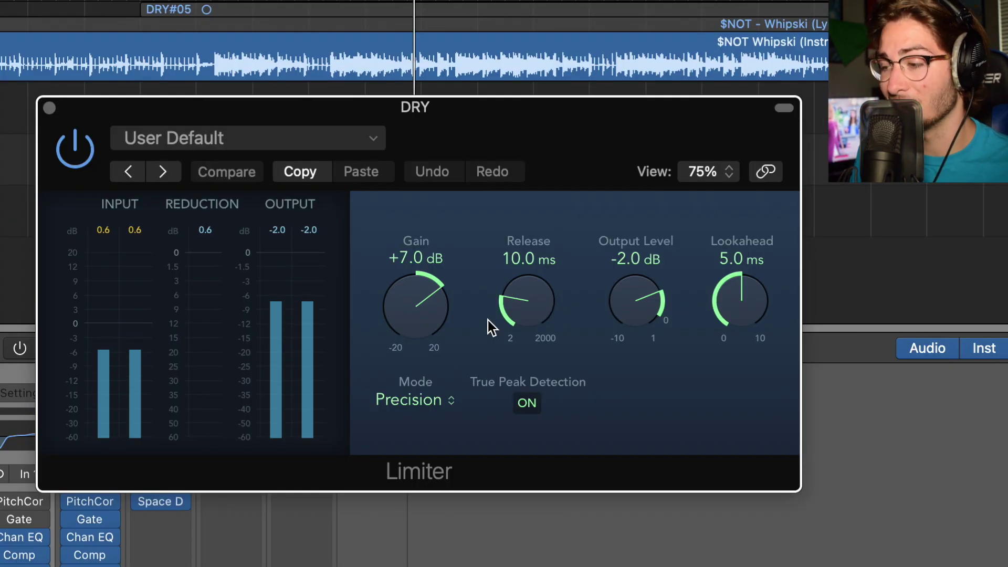
- Close the Limiter and play back the DRY vocal through the effects chain
{"action": "left_click", "coordinate": [49, 108]}
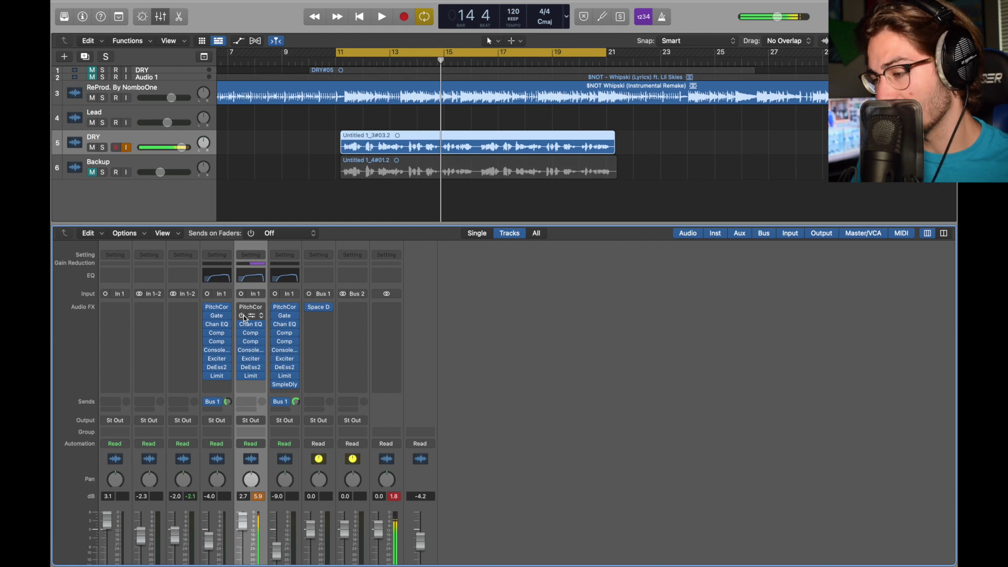
{"action": "key", "text": "space"}
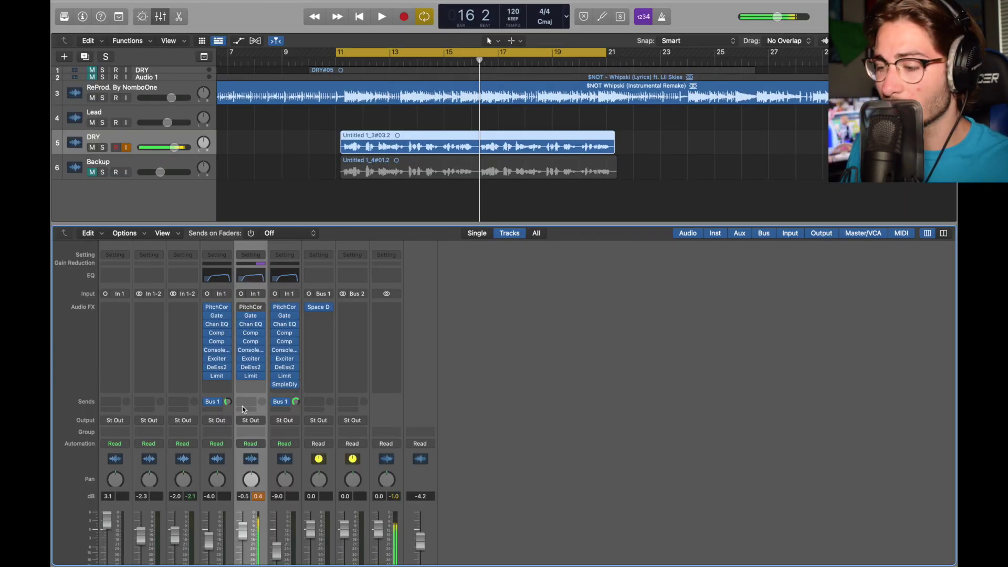
- Add a Bus 1 send to the DRY channel and raise its send level
{"action": "left_click", "coordinate": [243, 409]}
{"action": "mouse_move", "coordinate": [270, 417]}
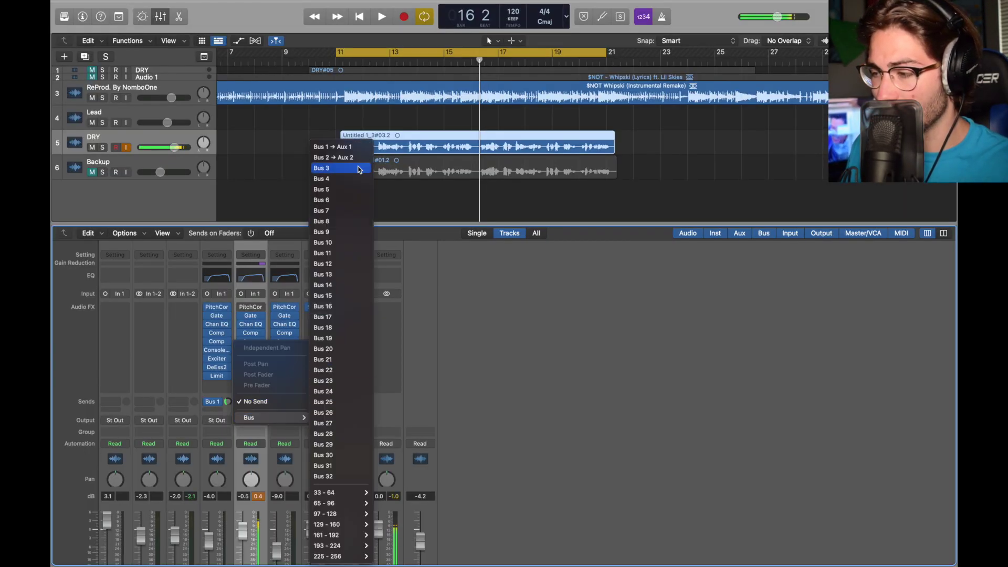
{"action": "left_click", "coordinate": [339, 146]}
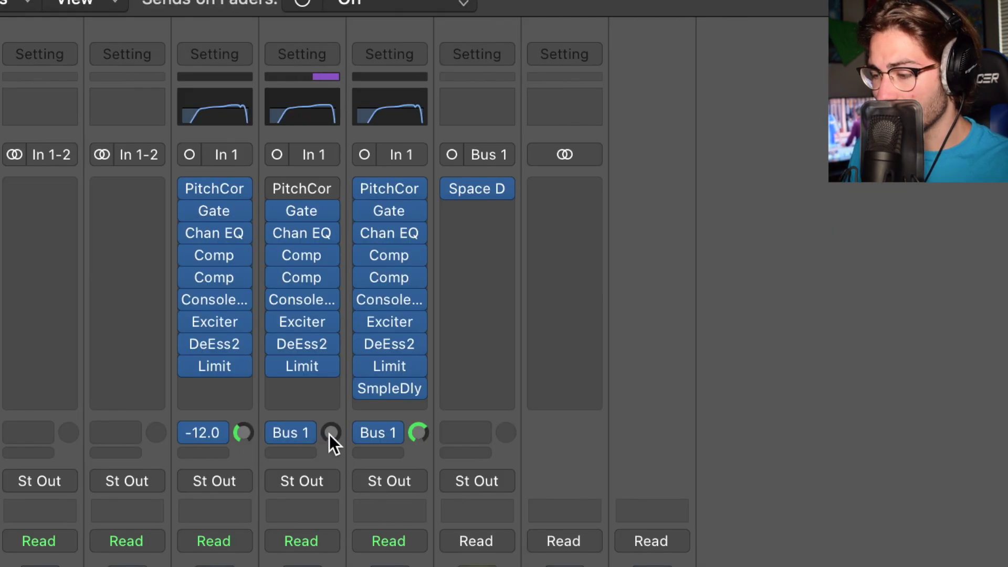
{"action": "left_click_drag", "start_coordinate": [329, 433], "coordinate": [329, 417]}
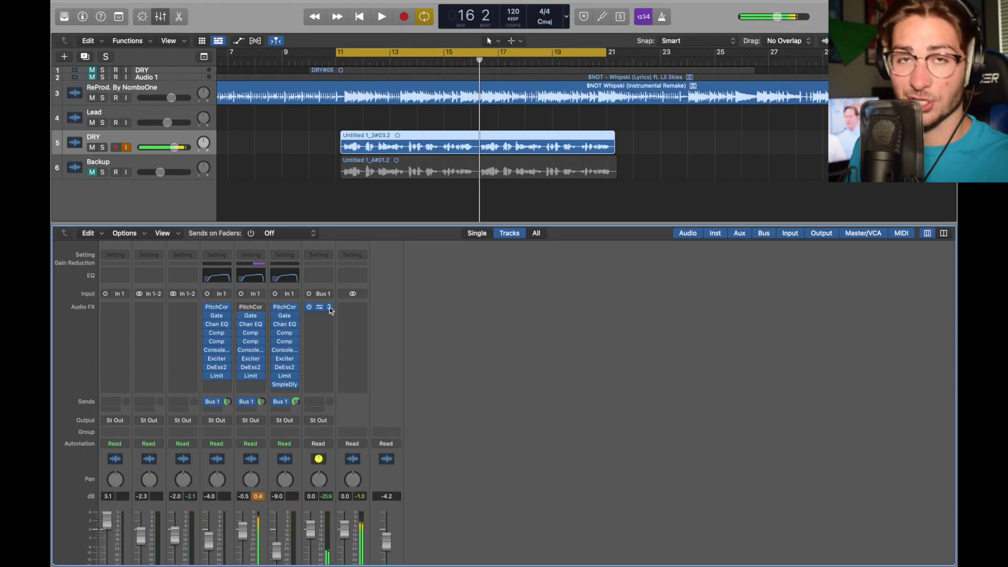
- Choose the Space Designer reverb in the Bus 1 aux channel's first effect slot and open its settings
{"action": "left_click", "coordinate": [330, 308]}
{"action": "mouse_move", "coordinate": [362, 518]}
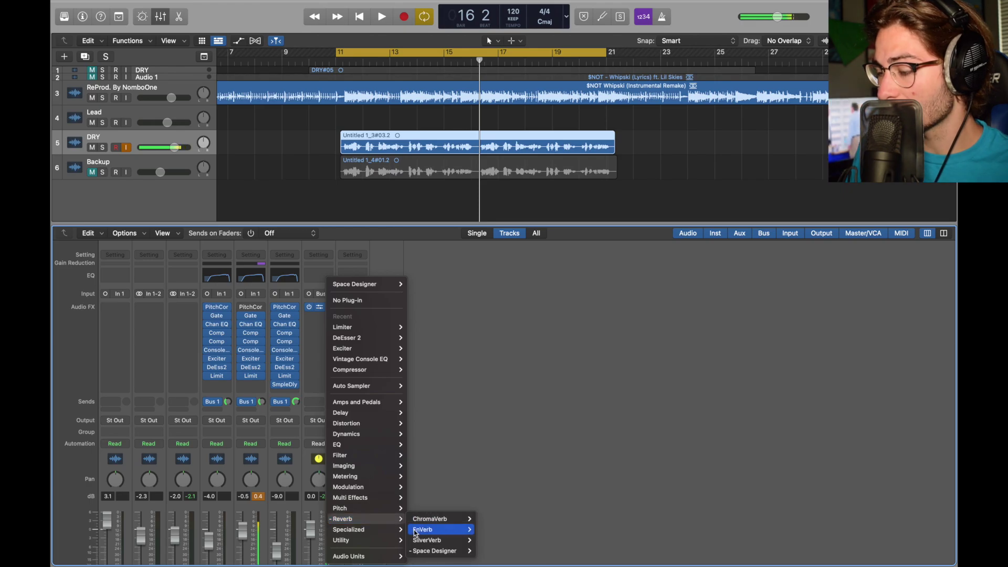
{"action": "mouse_move", "coordinate": [441, 550]}
{"action": "left_click", "coordinate": [496, 556]}
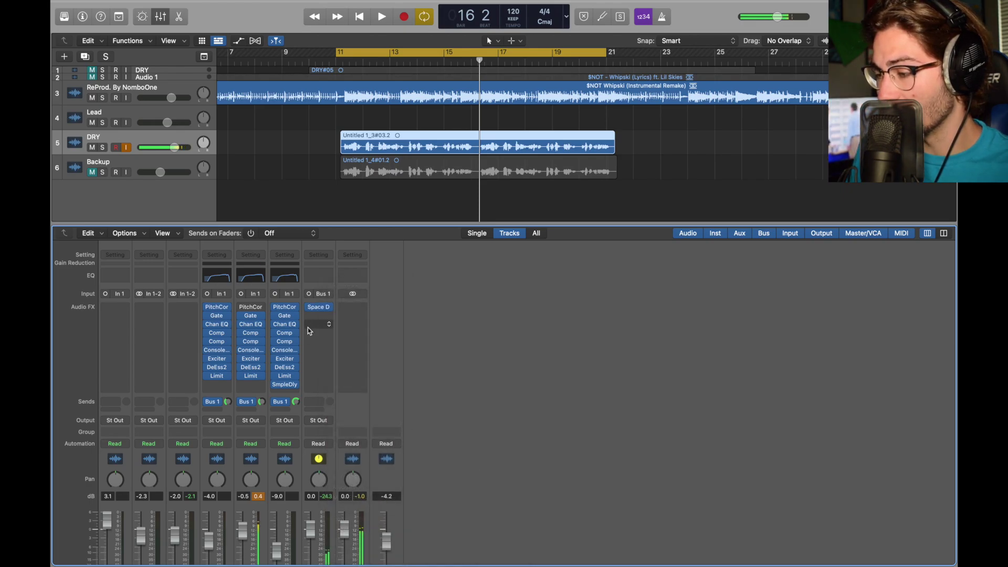
{"action": "left_click", "coordinate": [318, 308]}
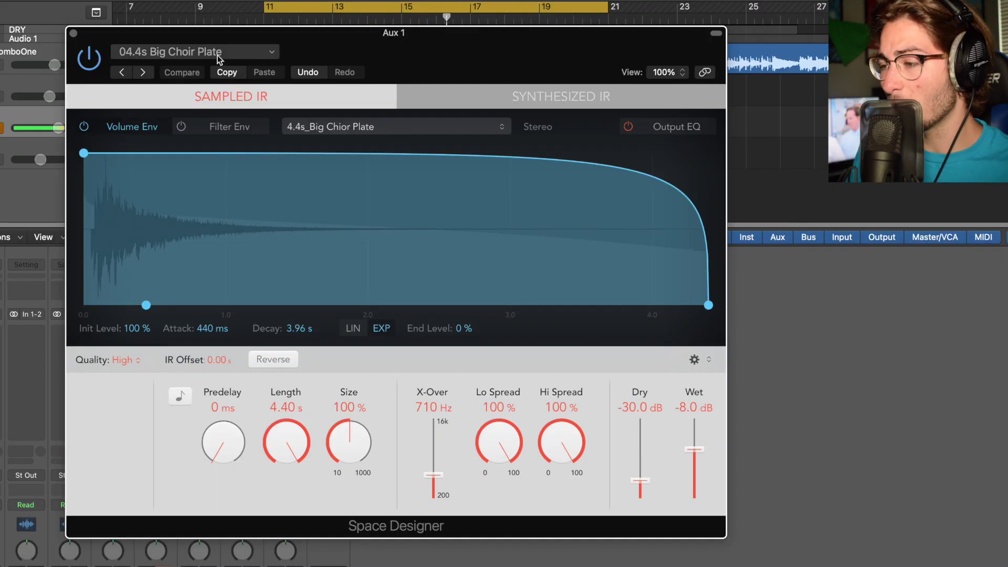
- Look up the 04.4s Big Choir Plate preset among Space Designer's Large Spaces plate reverbs
{"action": "left_click", "coordinate": [217, 56]}
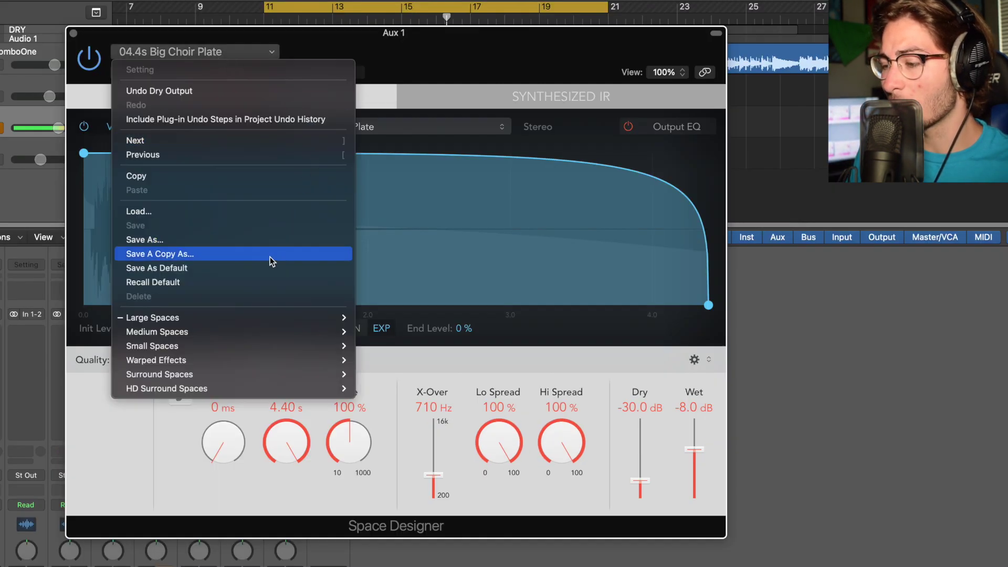
{"action": "mouse_move", "coordinate": [273, 317]}
{"action": "mouse_move", "coordinate": [398, 344]}
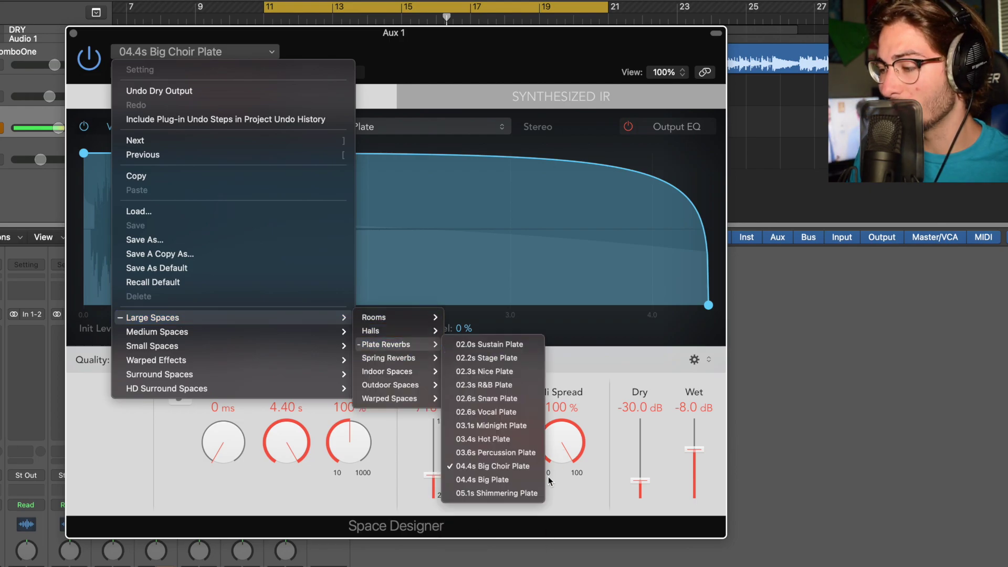
{"action": "left_click", "coordinate": [679, 433]}
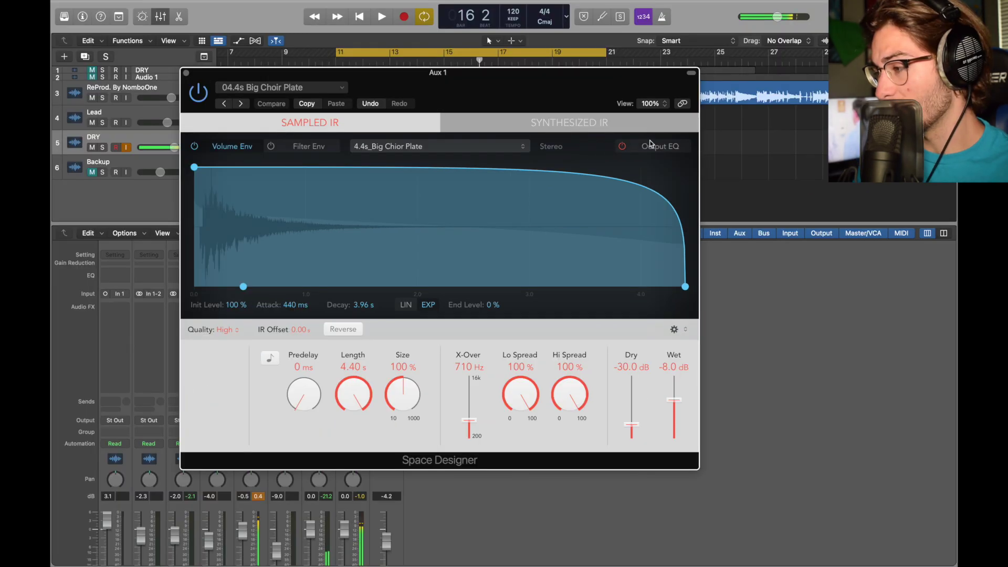
- Examine Space Designer's Output EQ curve, toggle the EQ off and back on, and close the plug-in
{"action": "left_click", "coordinate": [676, 126]}
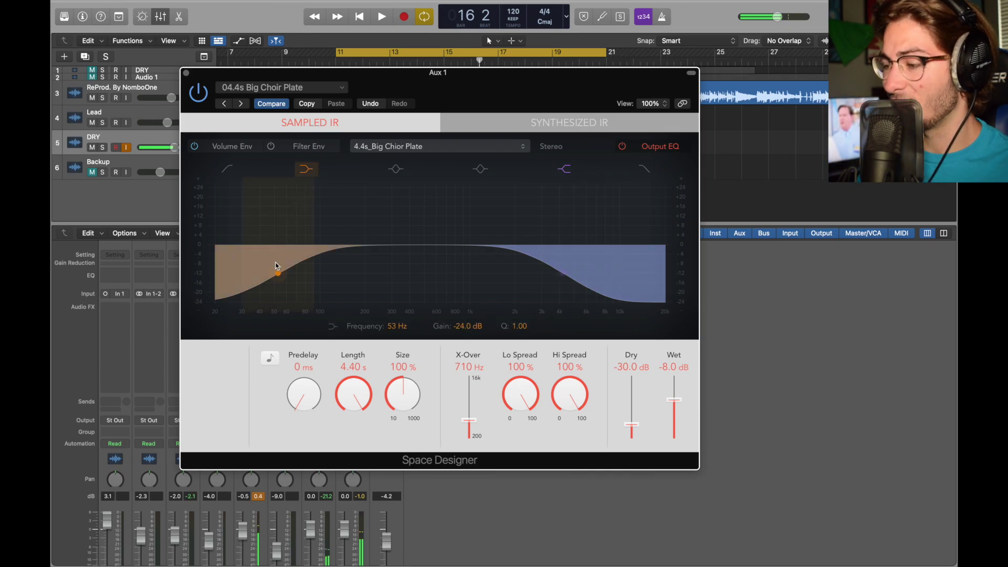
{"action": "left_click_drag", "start_coordinate": [405, 75], "coordinate": [415, 56]}
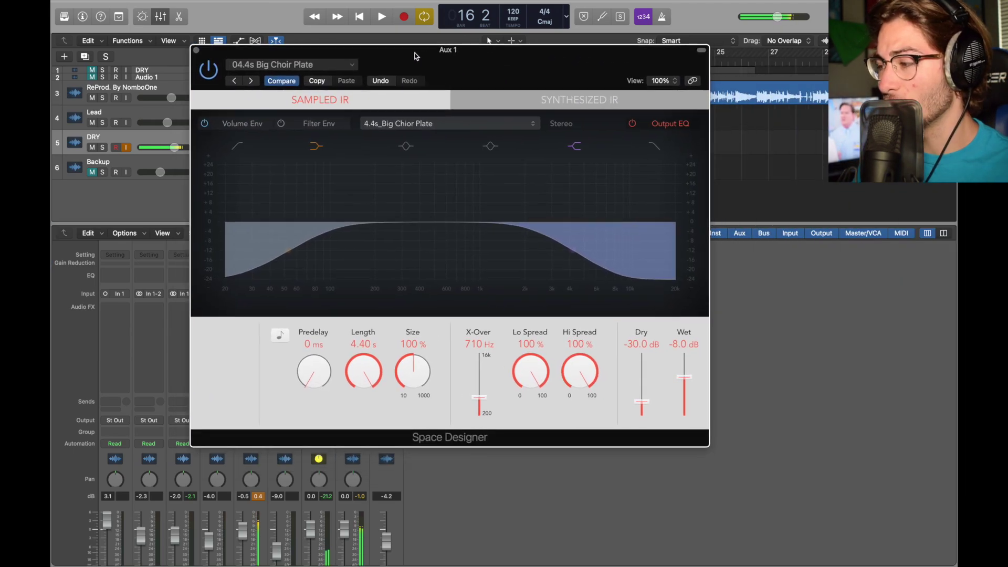
{"action": "left_click", "coordinate": [633, 125]}
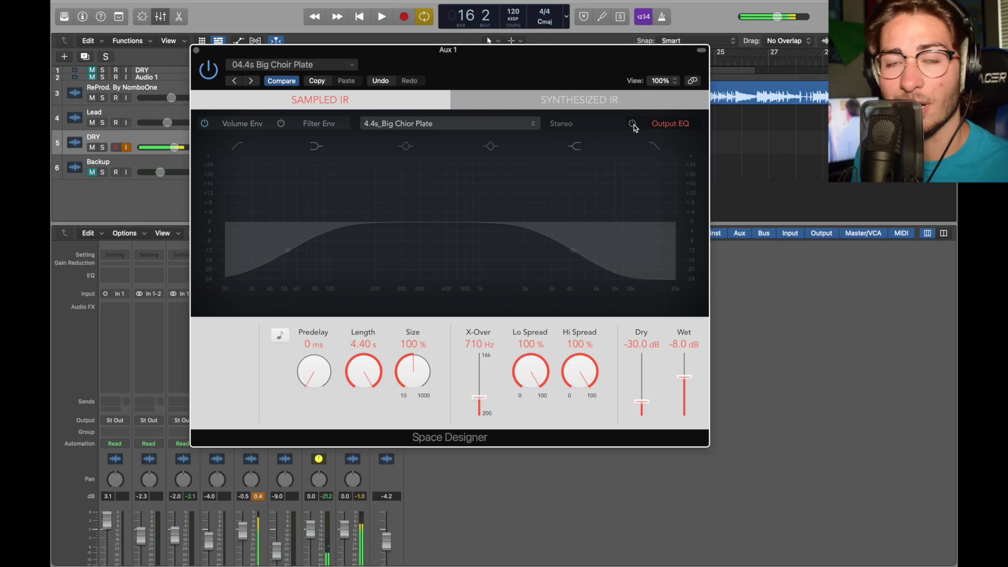
{"action": "left_click", "coordinate": [633, 125]}
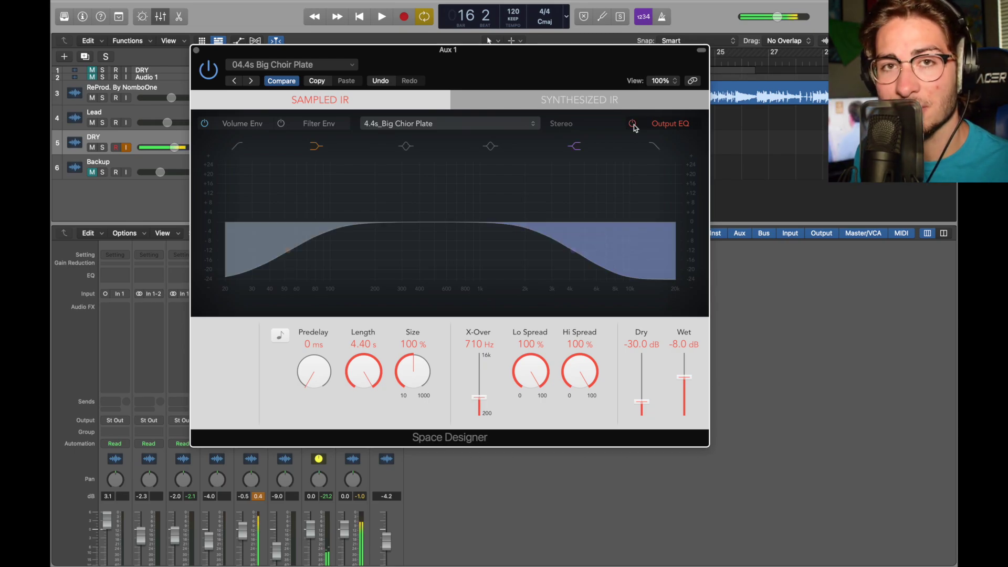
{"action": "left_click", "coordinate": [196, 51]}
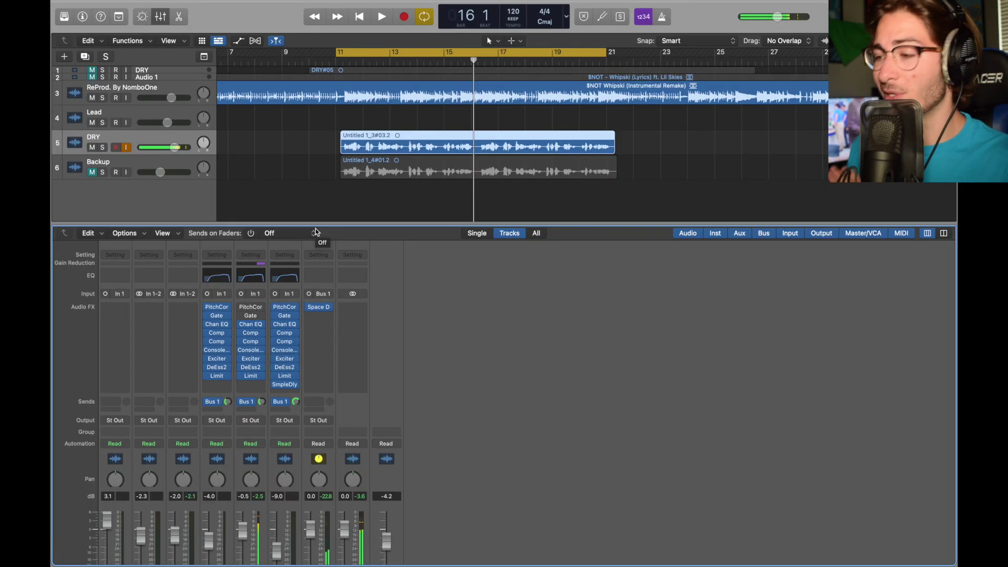
- Duplicate the DRY track with its settings and add a Sample Delay to the copy with a right delay of 1099 samples
{"action": "left_click", "coordinate": [149, 145]}
{"action": "key", "text": "super+d"}
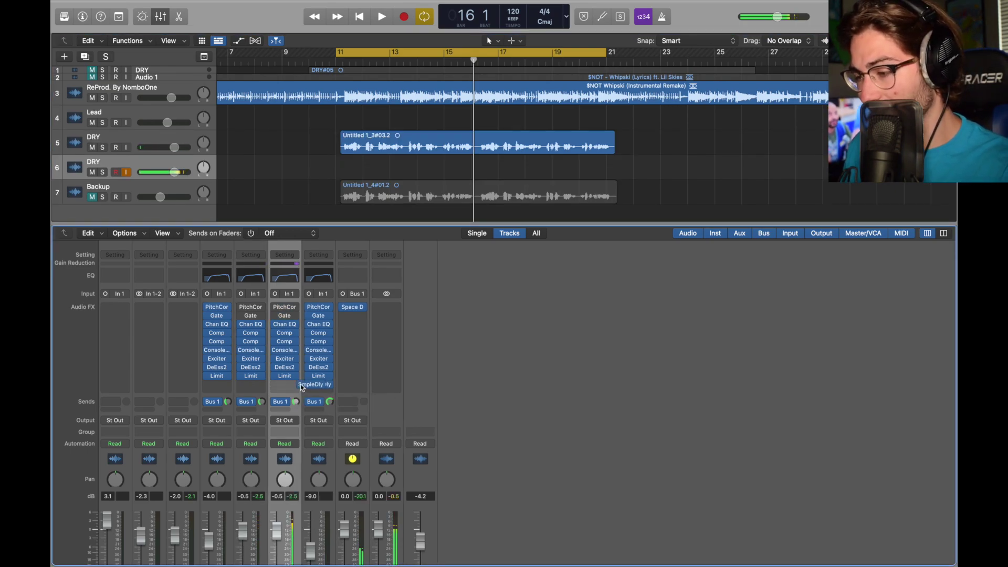
{"action": "left_click", "coordinate": [292, 386]}
{"action": "mouse_move", "coordinate": [307, 412]}
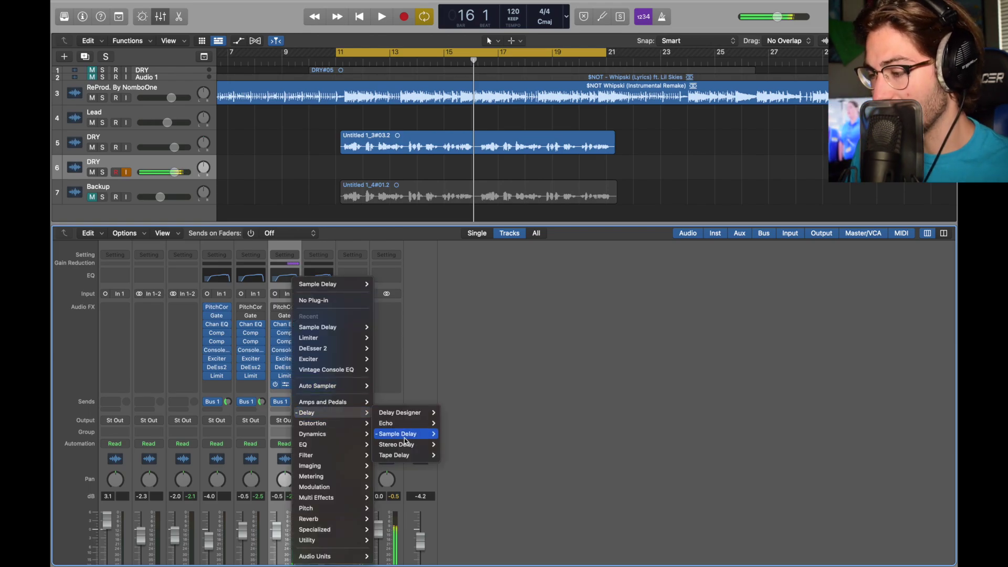
{"action": "mouse_move", "coordinate": [397, 433]}
{"action": "left_click", "coordinate": [467, 444]}
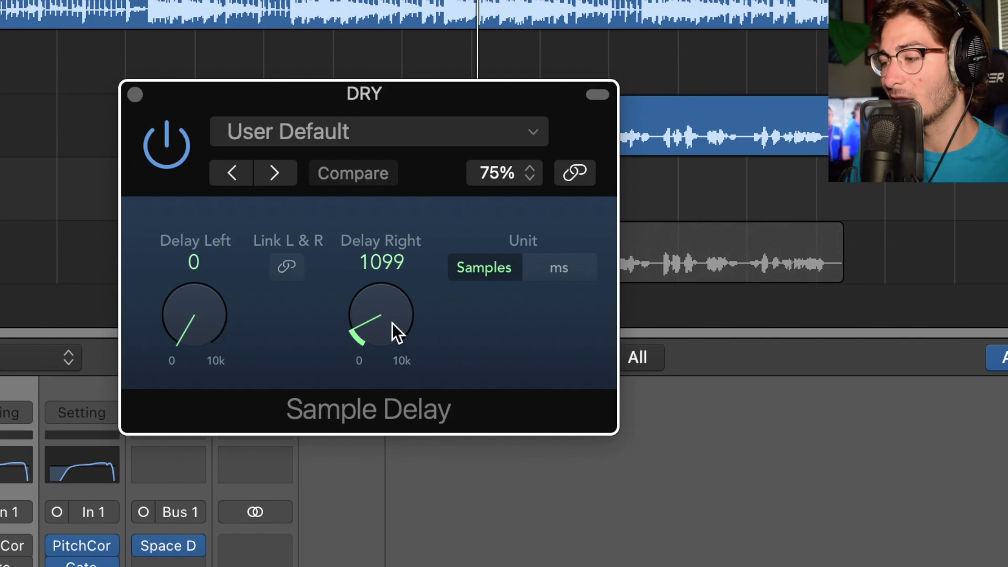
{"action": "scroll", "coordinate": [392, 323], "scroll_direction": "up", "scroll_amount": 2}
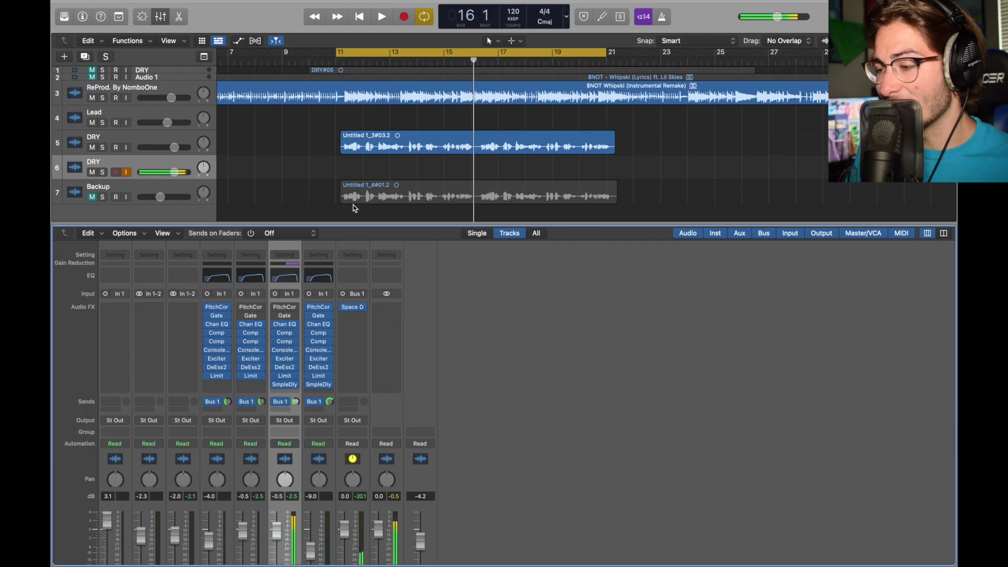
- Lower the duplicated DRY track's volume to -8.4 dB and raise its Bus 1 send level
{"action": "left_click_drag", "start_coordinate": [178, 177], "coordinate": [166, 177]}
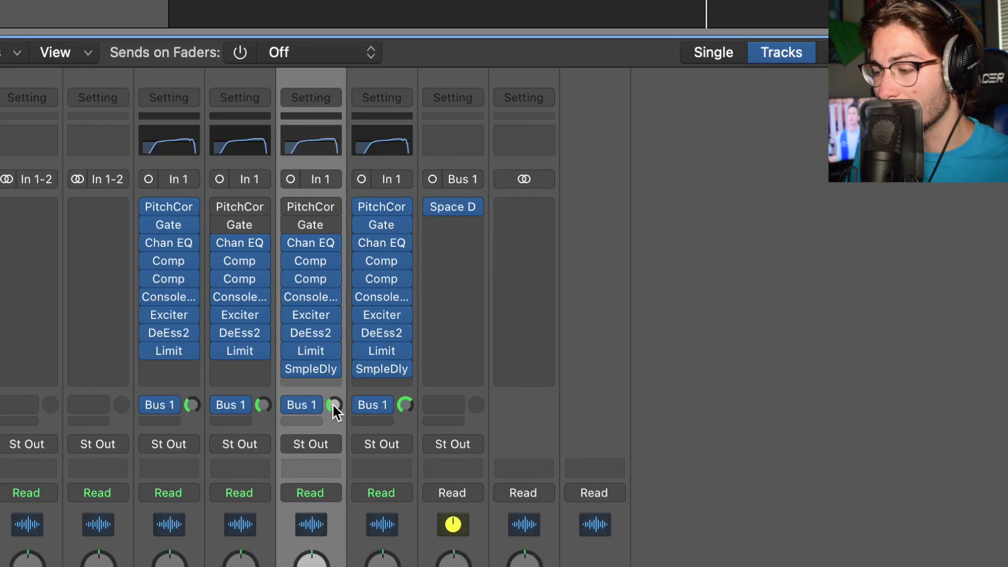
{"action": "left_click_drag", "start_coordinate": [332, 405], "coordinate": [333, 391]}
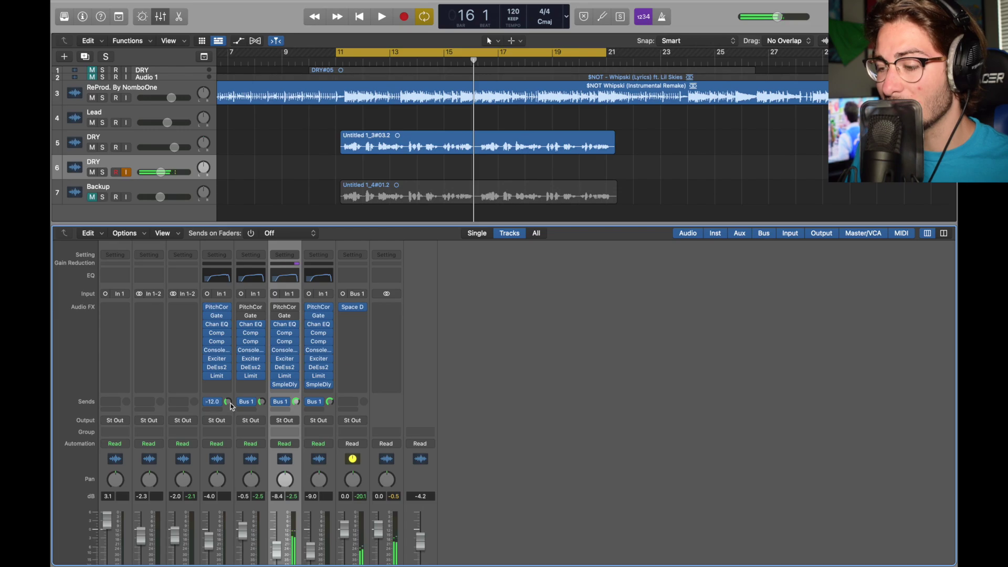
{"action": "left_click_drag", "start_coordinate": [296, 403], "coordinate": [300, 405]}
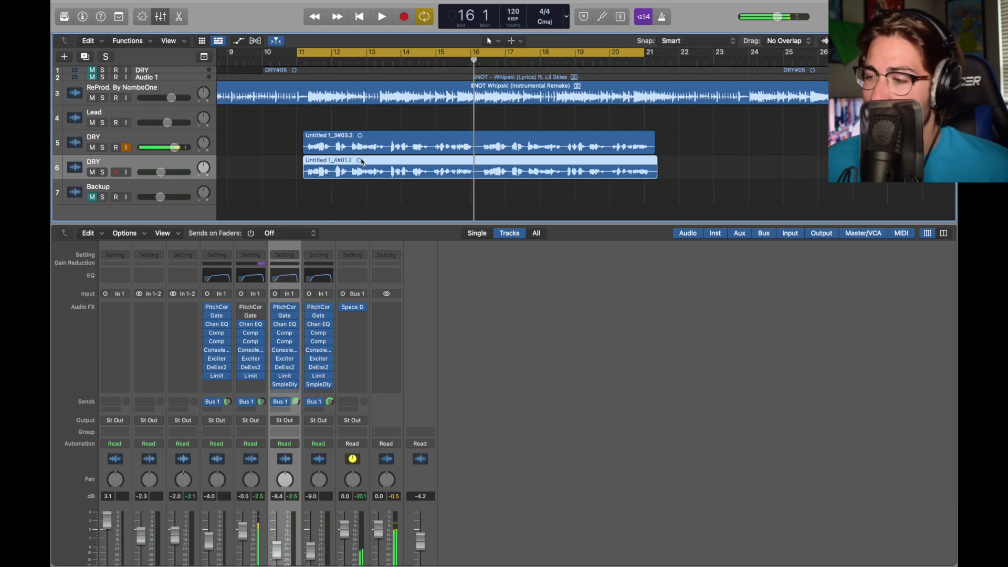
- Turn the bypassed Pitch Correction and Gate plug-ins back on in the original DRY channel
{"action": "left_click", "coordinate": [354, 140]}
{"action": "left_click", "coordinate": [364, 171]}
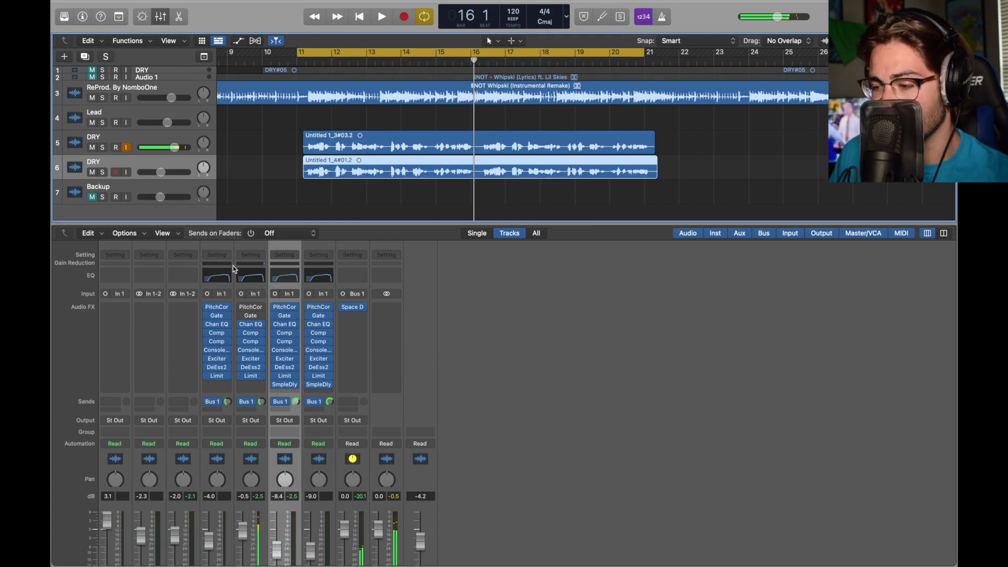
{"action": "left_click", "coordinate": [243, 317]}
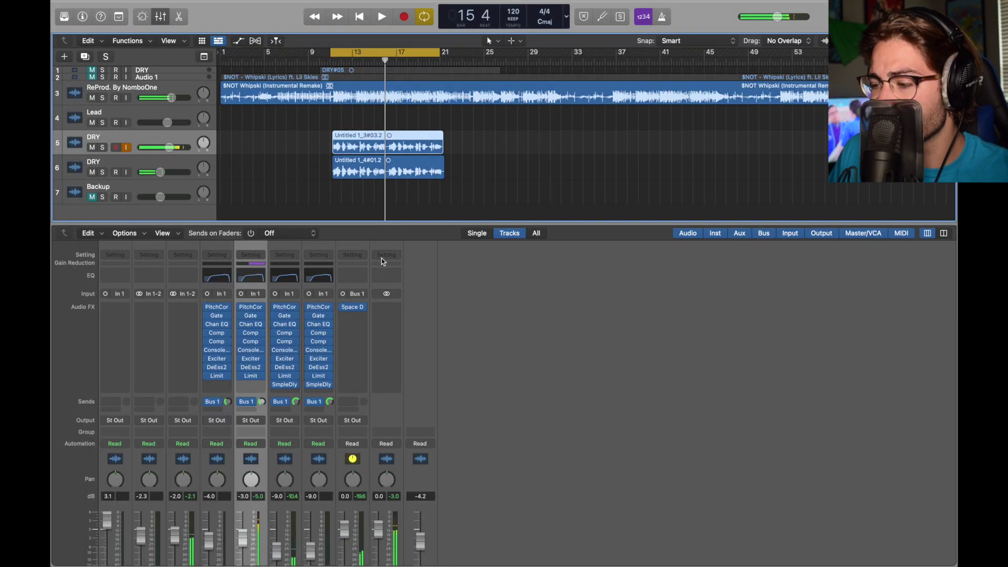
- Load the MASTER user channel strip setting on the stereo output channel
{"action": "left_click", "coordinate": [381, 257]}
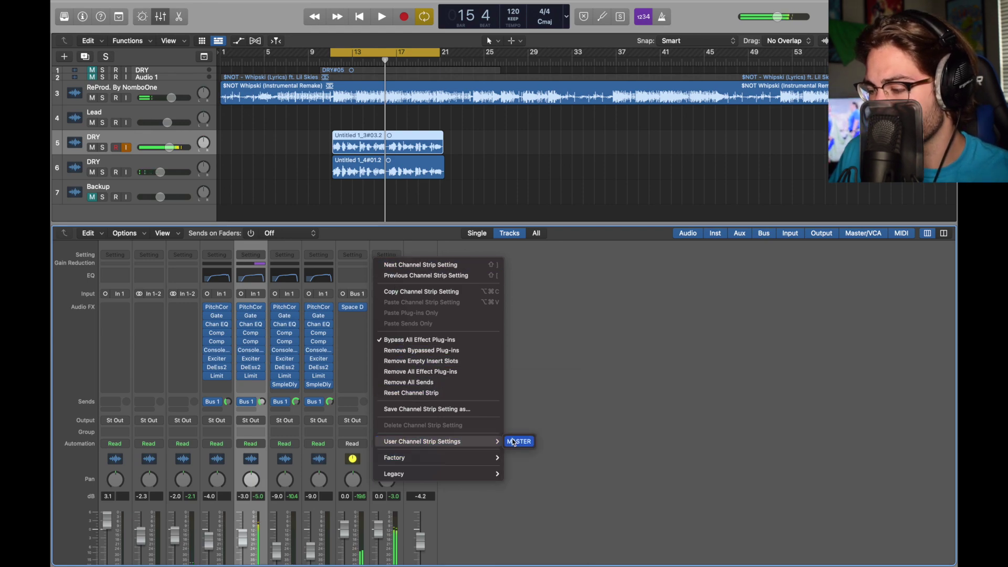
{"action": "left_click", "coordinate": [513, 442]}
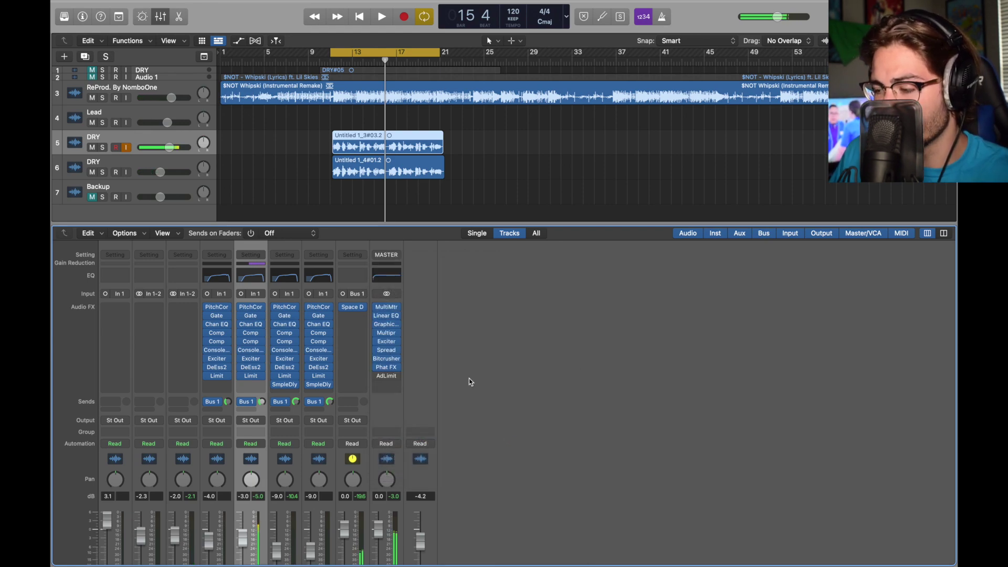